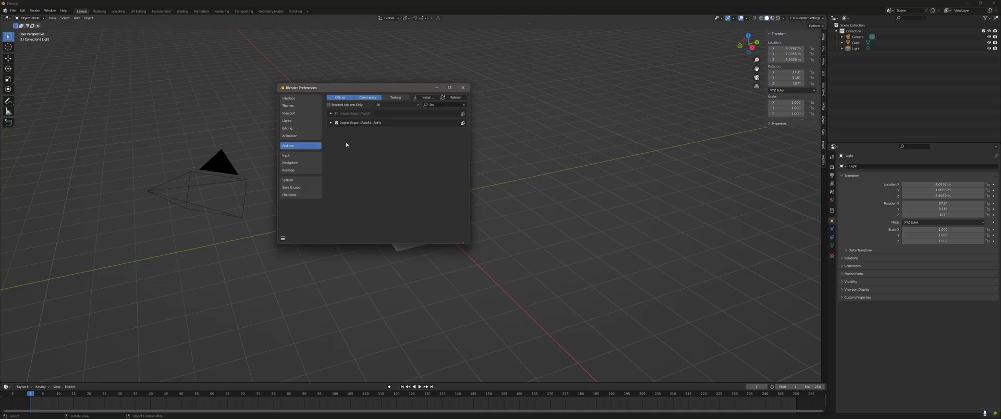
- Read the expanded Fast64 (SoH) add-on details, then close Preferences to return to the cube scene
click(331, 123)
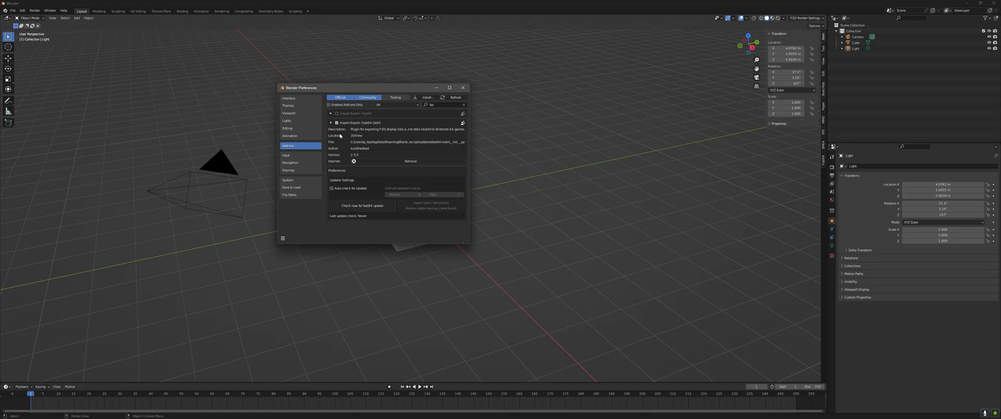
click(458, 91)
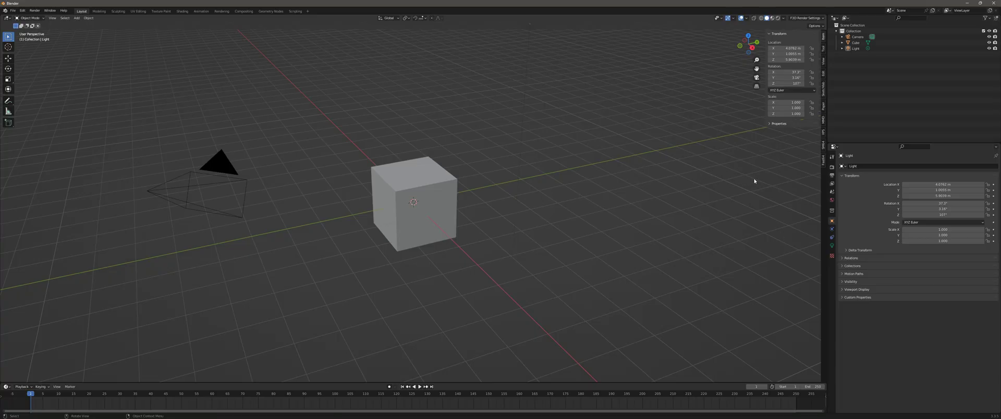
- In the widened Fast64 sidebar tab, switch the Game from SM64 to OOT
click(824, 165)
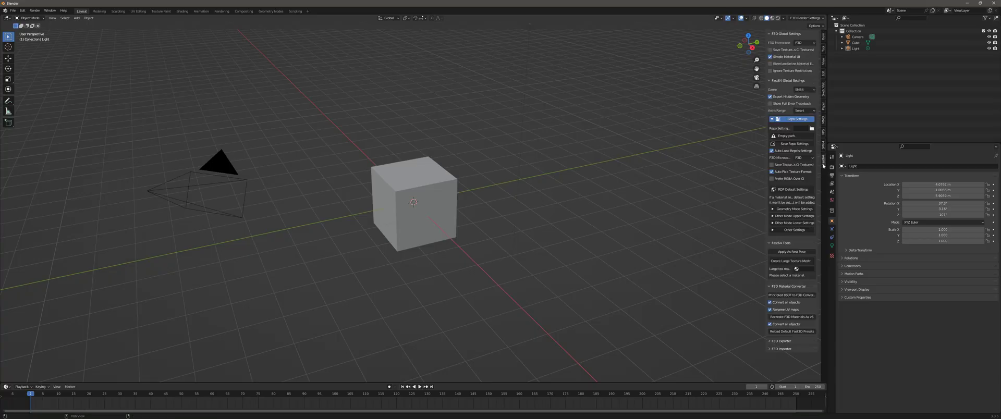
drag(765, 161, 620, 169)
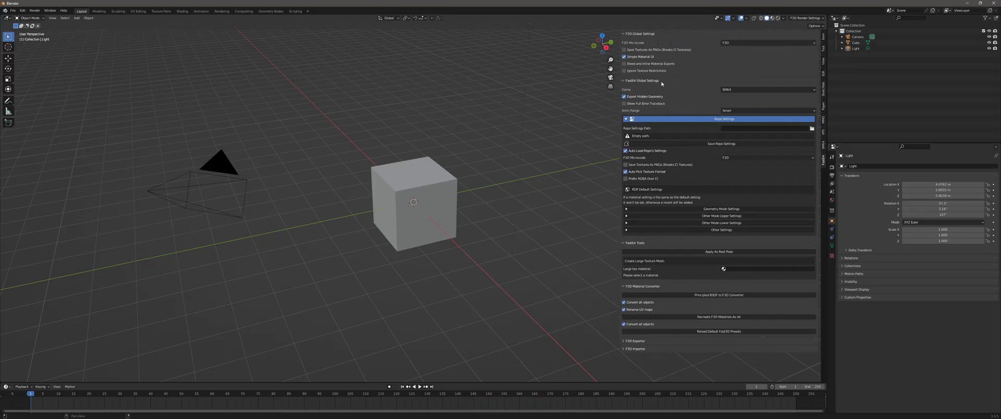
click(735, 90)
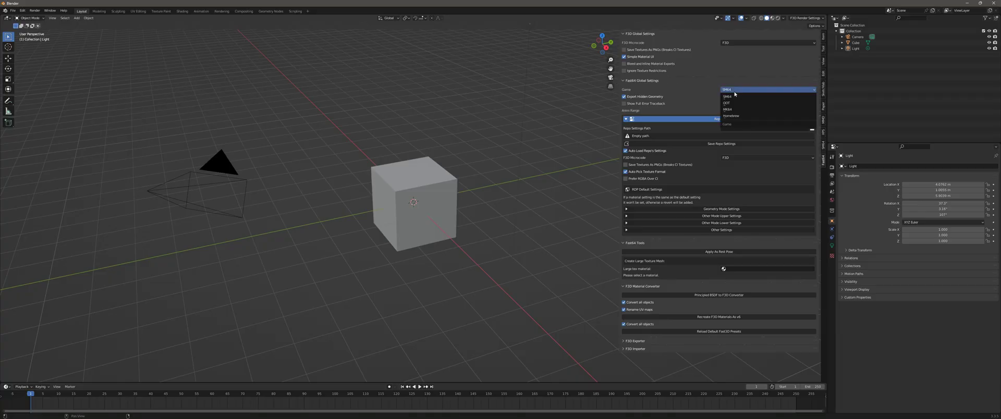
click(735, 103)
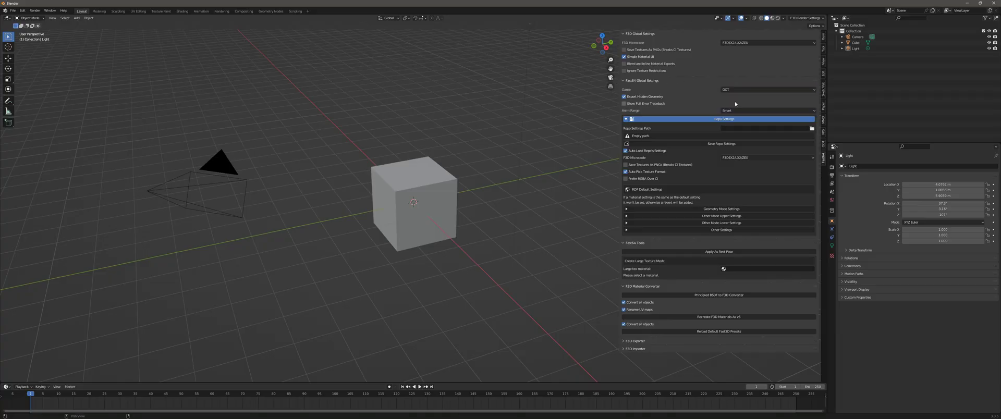
- Set OoT Version to Legacy and Decomp Path to F:\OOT PC Port\Modtools\Decomp\Decomp
click(824, 147)
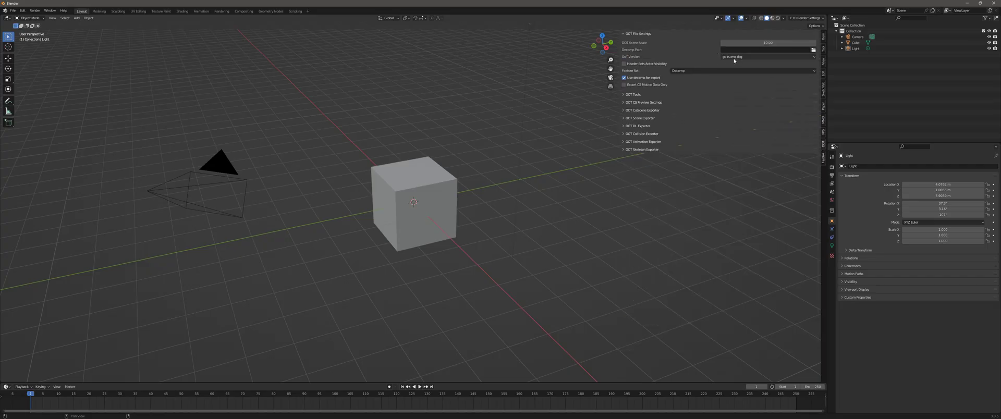
click(730, 56)
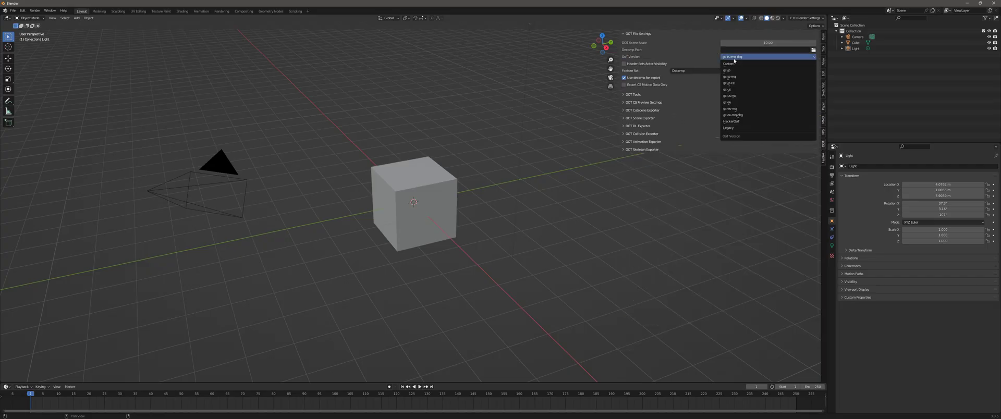
click(735, 128)
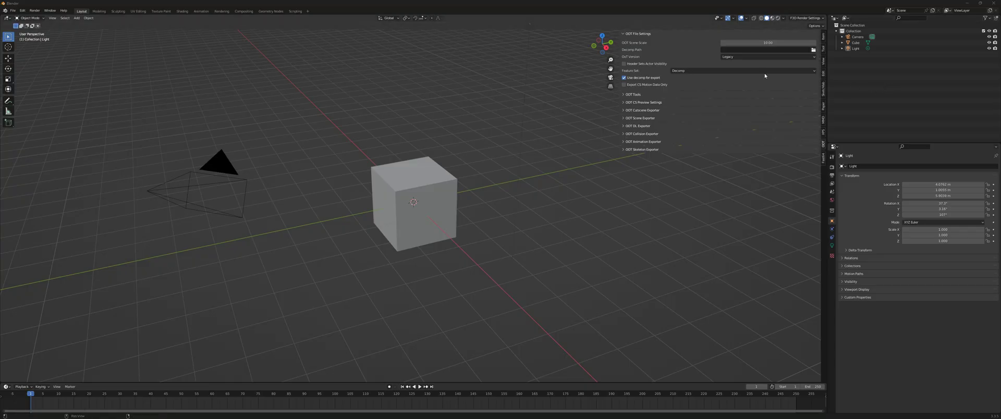
click(761, 49)
key(ctrl+v)
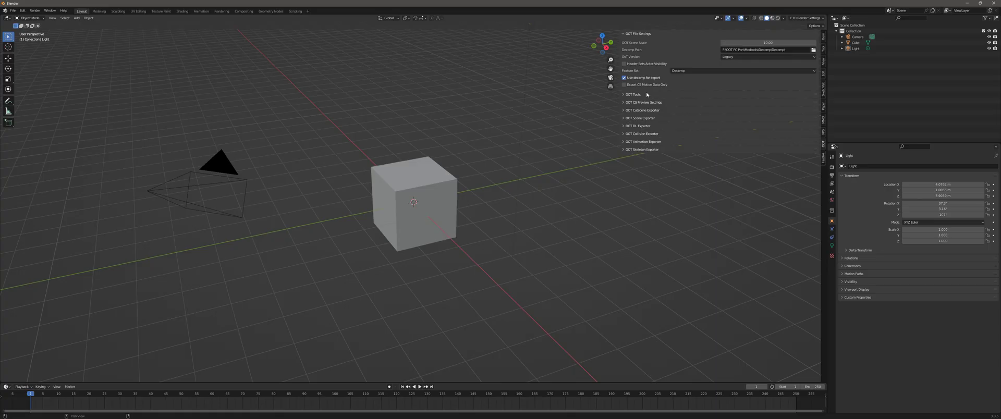
- Expand the OOT Scene Exporter panel and delete the default cube, camera and light
click(628, 120)
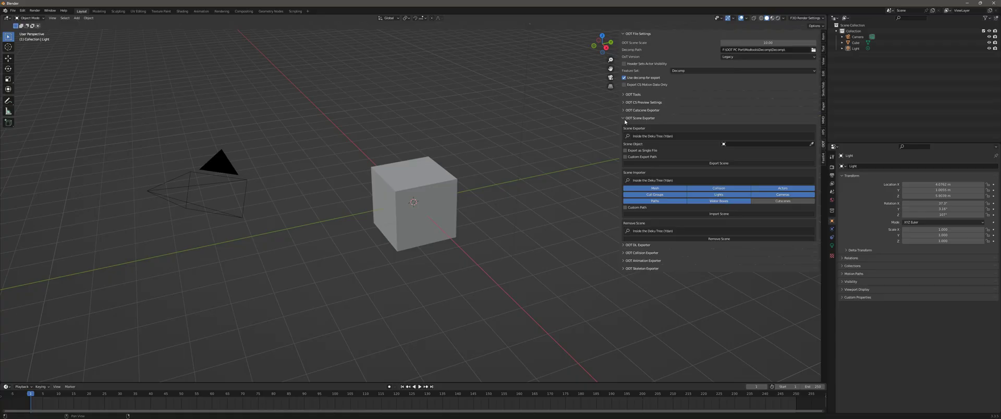
scroll(292, 198, down, 4)
scroll(399, 243, up, 1)
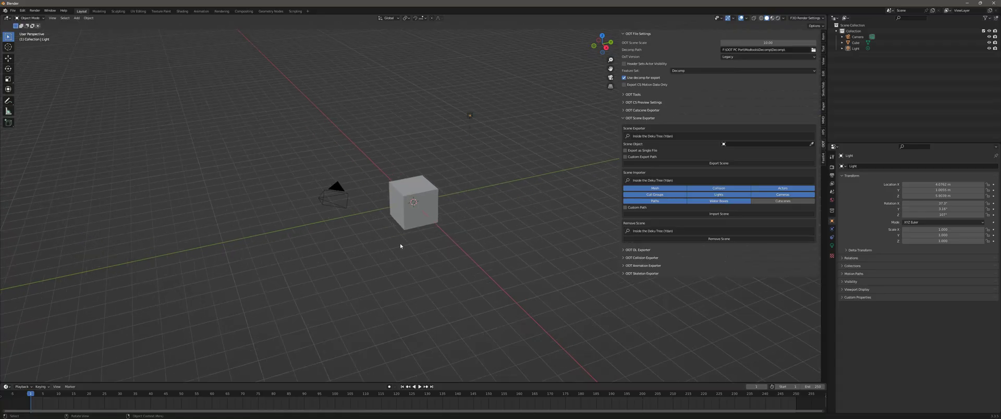
drag(520, 276, 304, 101)
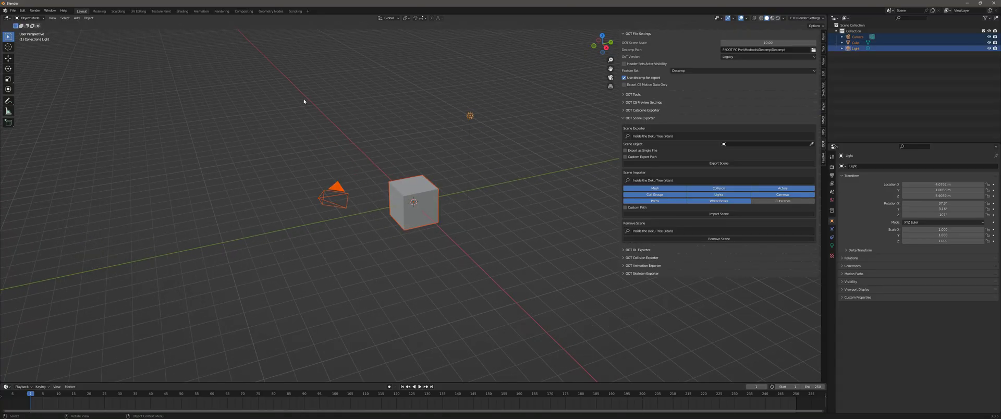
key(Delete)
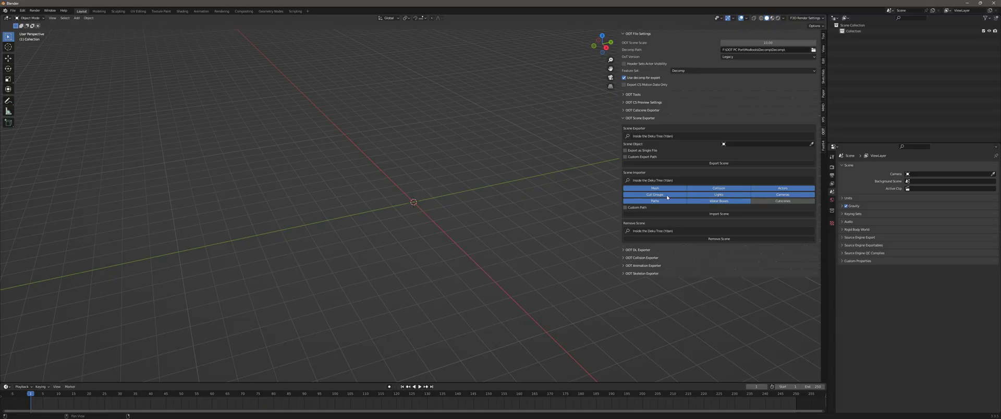
- Turn off the paths, water boxes, lights and collision import toggles, leaving only Mesh
click(655, 201)
click(719, 201)
click(719, 189)
click(783, 188)
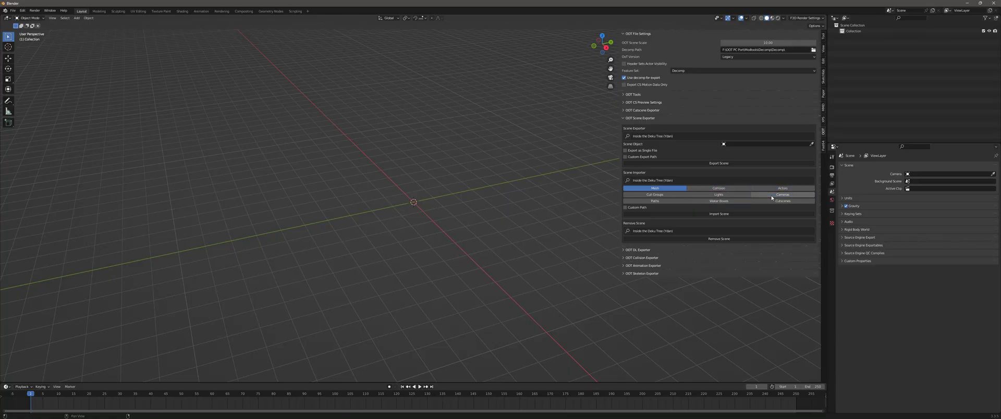
- Import the Desert Colossus (Spot11) scene chosen from the scene list
click(627, 180)
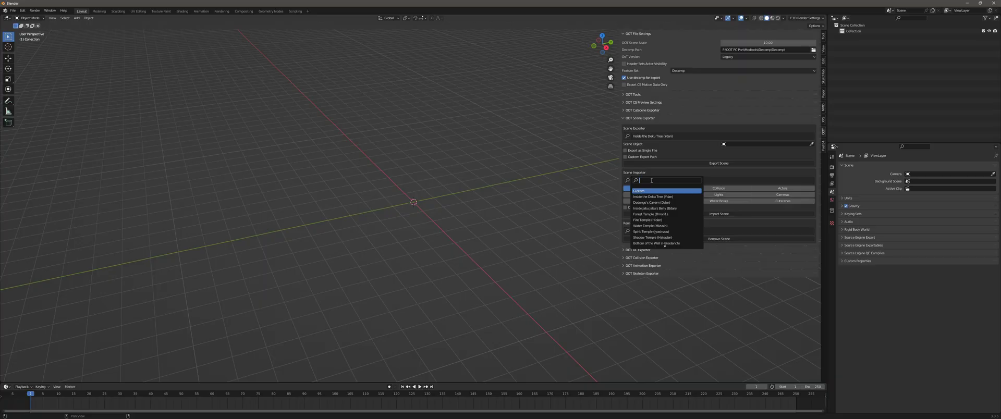
text(deser)
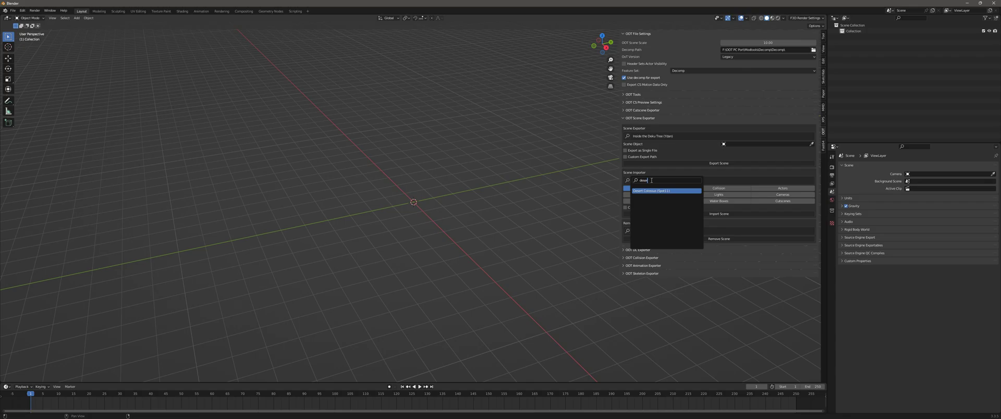
click(655, 192)
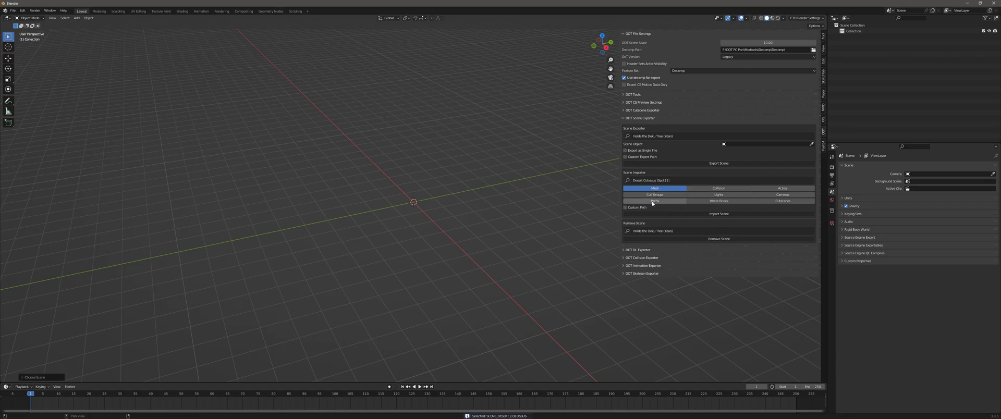
click(683, 214)
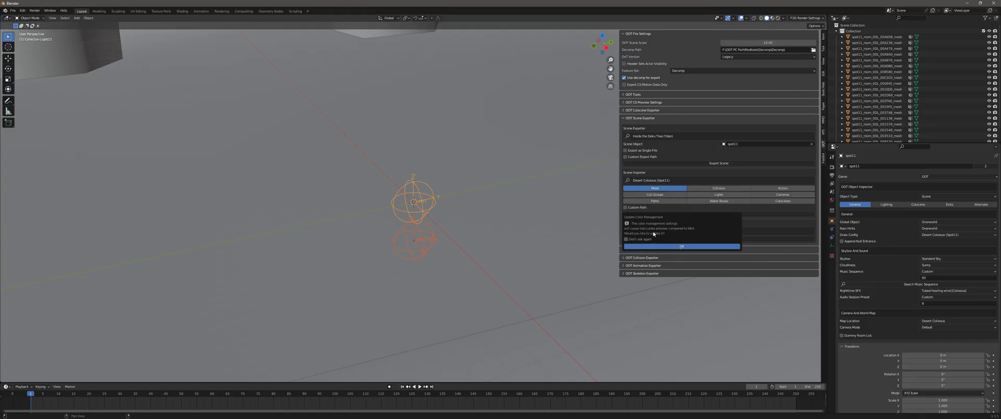
- Accept the color management update, then zoom out and orbit around the Desert Colossus level
click(645, 246)
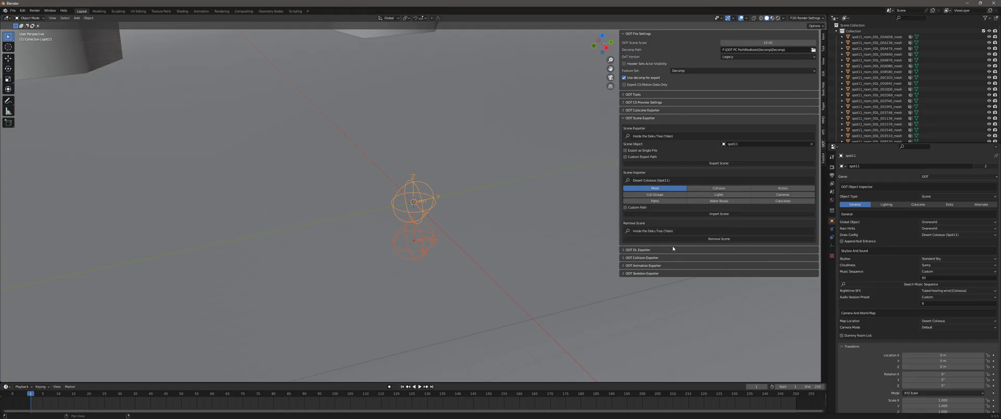
scroll(389, 255, down, 3)
scroll(400, 245, down, 3)
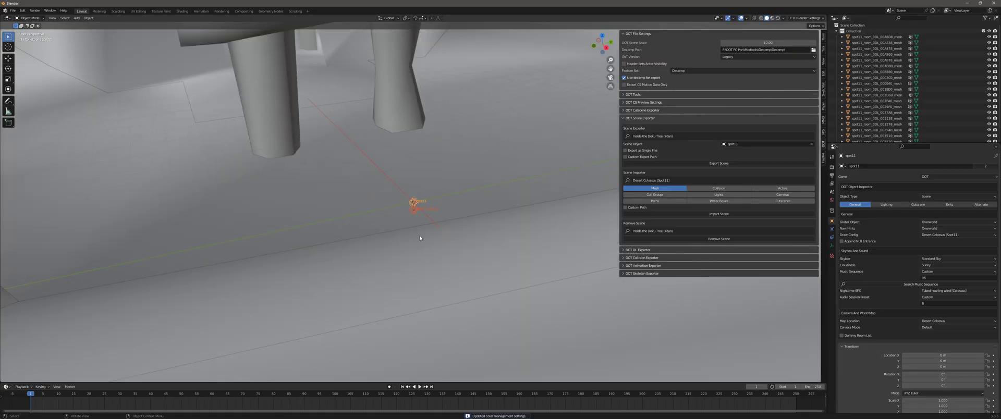
scroll(412, 243, down, 3)
scroll(427, 242, down, 2)
mouse_move(427, 242)
middle_down()
mouse_move(430, 224)
mouse_move(495, 198)
middle_up()
scroll(431, 218, up, 2)
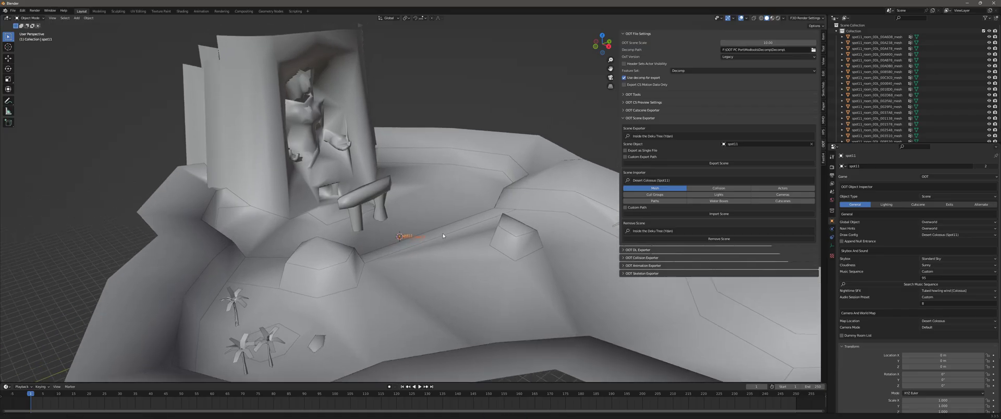
mouse_move(537, 155)
middle_down()
mouse_move(428, 193)
mouse_move(510, 184)
mouse_move(517, 193)
mouse_move(461, 193)
middle_up()
scroll(465, 186, up, 2)
scroll(465, 186, down, 2)
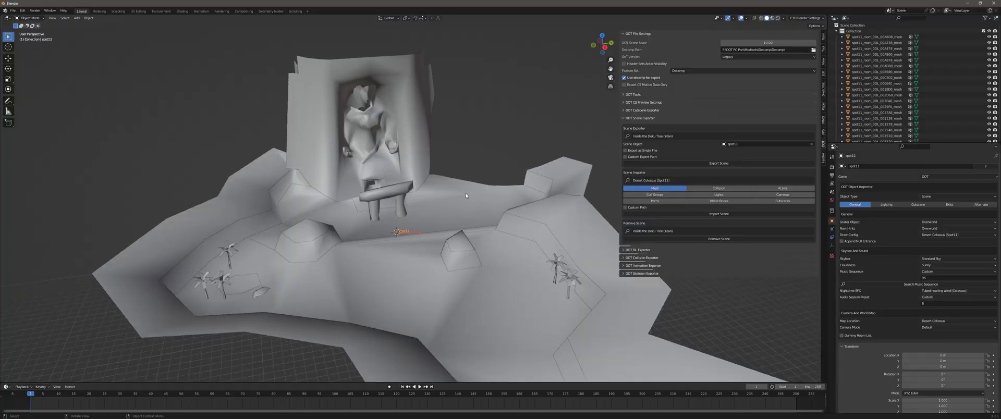
- Raise the viewport Clip End from 1000 m to 2500 m and check the distant walls render
click(824, 63)
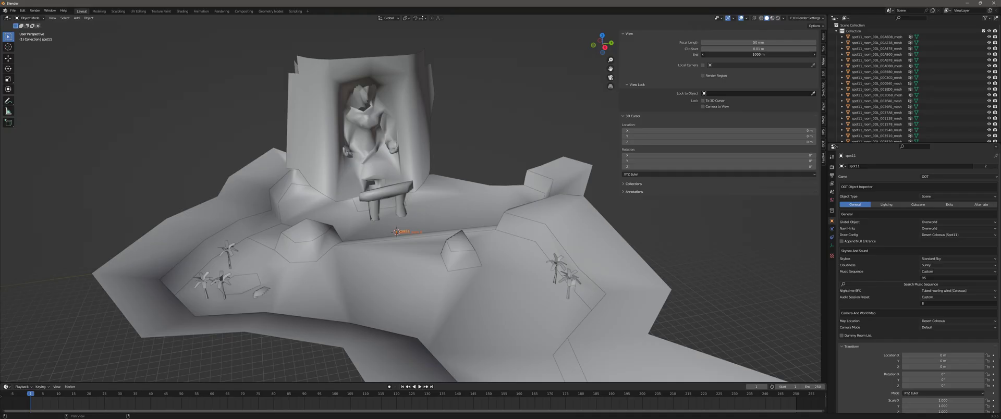
click(759, 54)
text(2500)
key(Return)
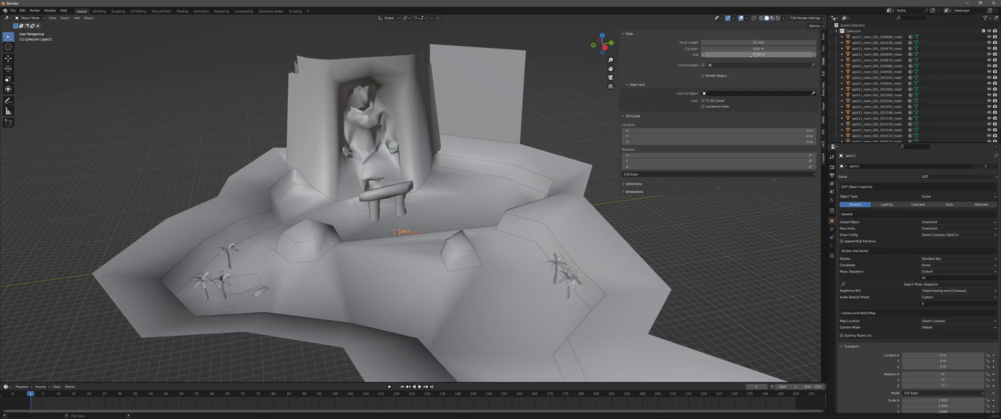
middle_drag(521, 156, 458, 168)
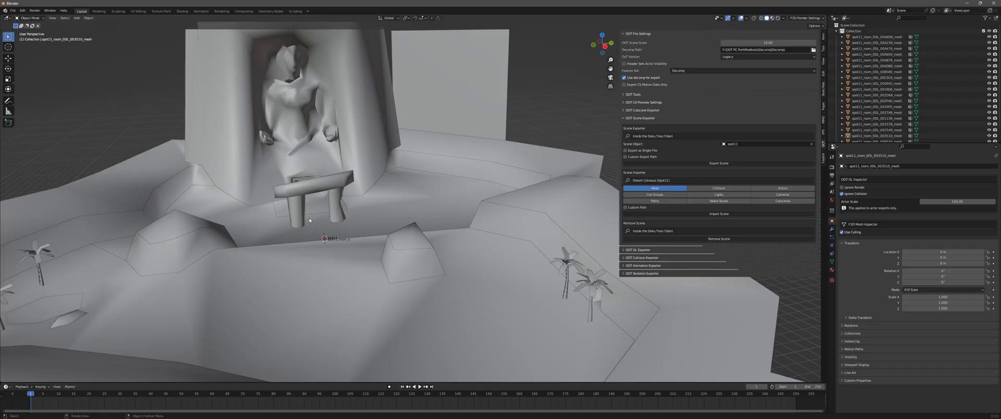
- Switch the viewport to Material Preview shading and orbit in toward the rock tower
middle_drag(356, 215, 359, 216)
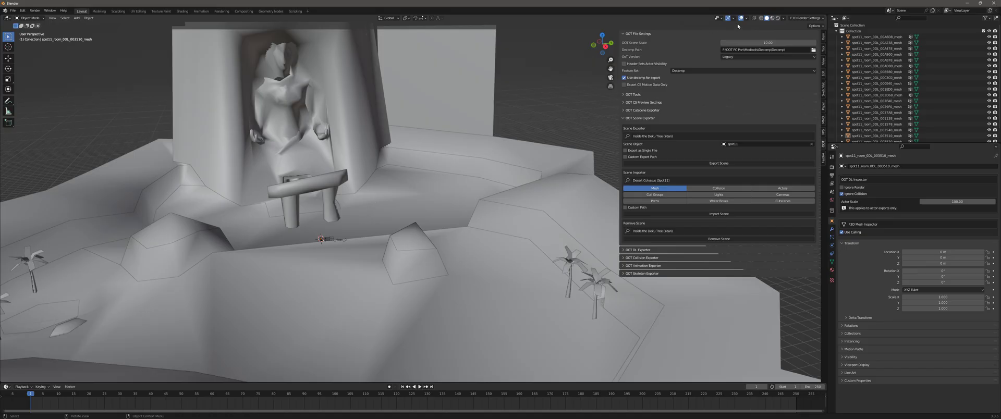
click(772, 18)
middle_drag(362, 210, 399, 206)
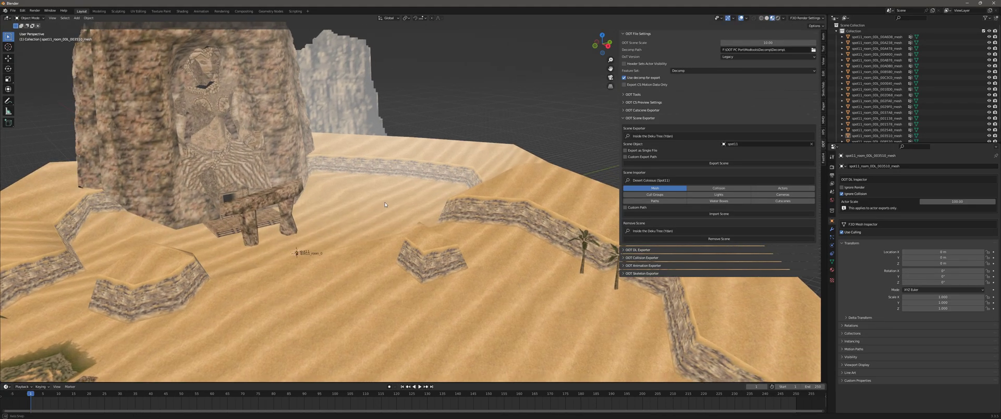
scroll(400, 207, up, 3)
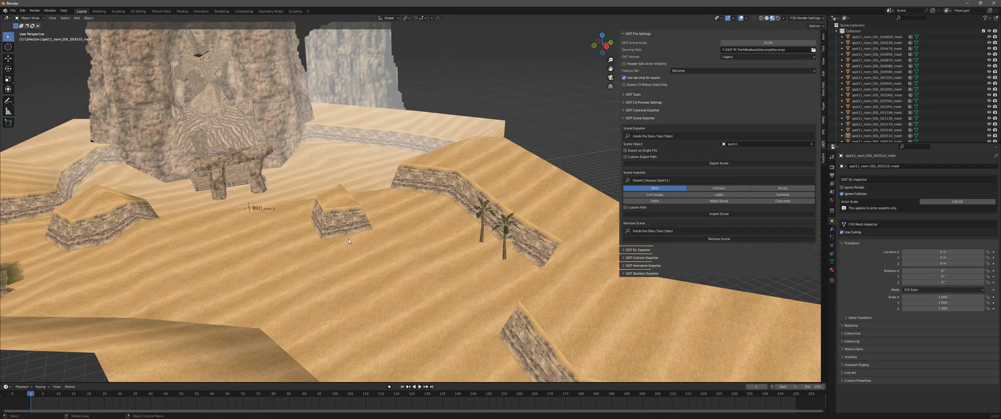
- Select the sand floor mesh from a view of the temple and palms
middle_drag(348, 242, 321, 245)
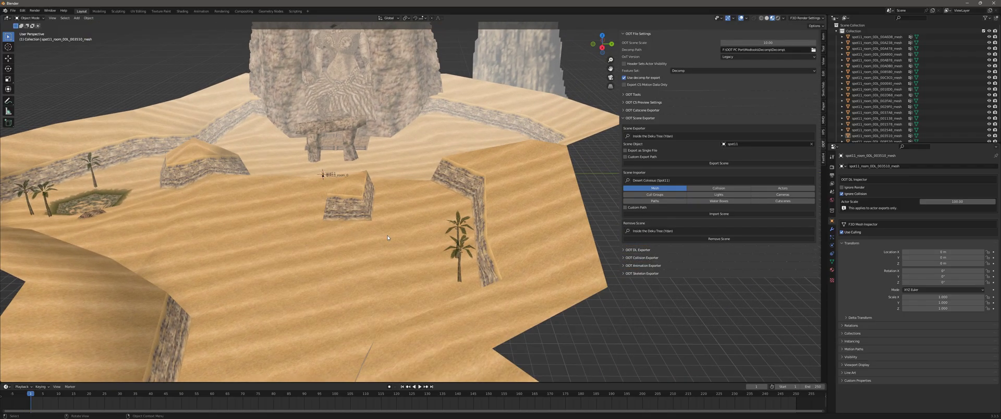
mouse_move(387, 238)
middle_down()
mouse_move(312, 255)
mouse_move(464, 217)
middle_up()
click(426, 218)
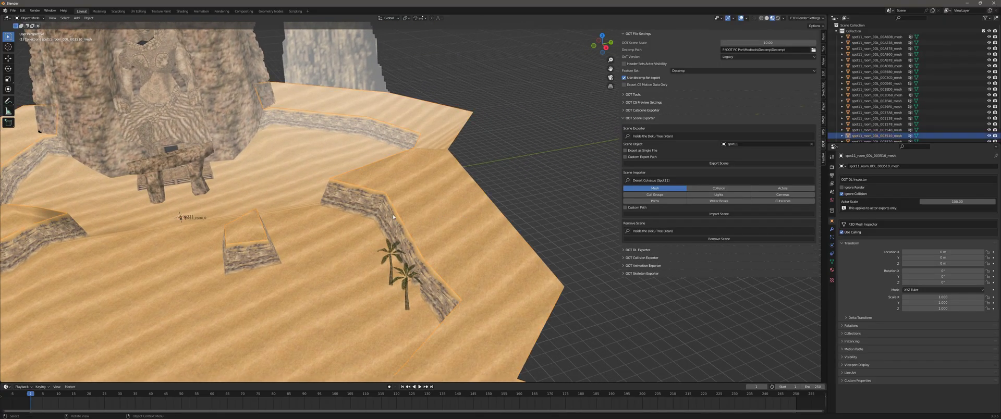
mouse_move(393, 217)
middle_down()
mouse_move(452, 199)
mouse_move(369, 199)
middle_up()
- Enter Edit Mode on the sand floor and frame the rock walls and temple
key(Tab)
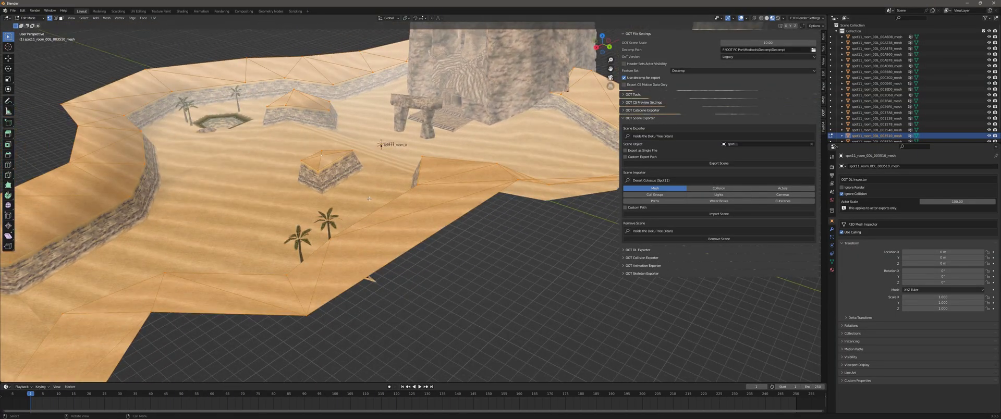
scroll(459, 285, up, 4)
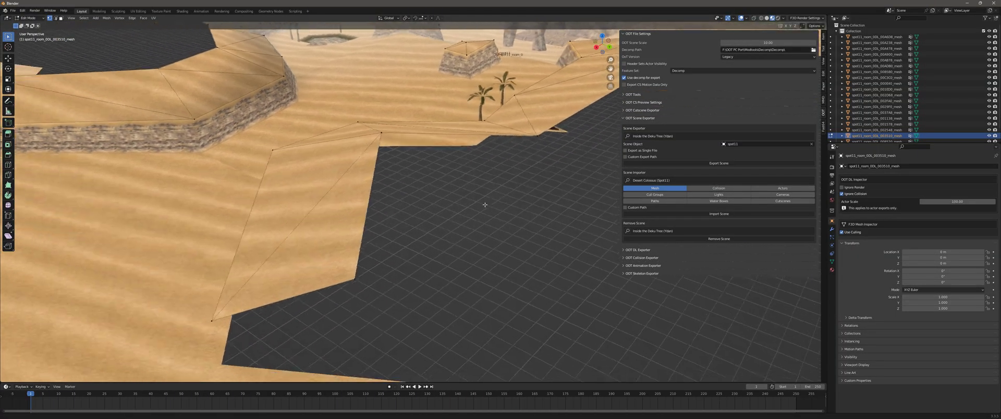
scroll(484, 205, up, 3)
scroll(452, 212, down, 5)
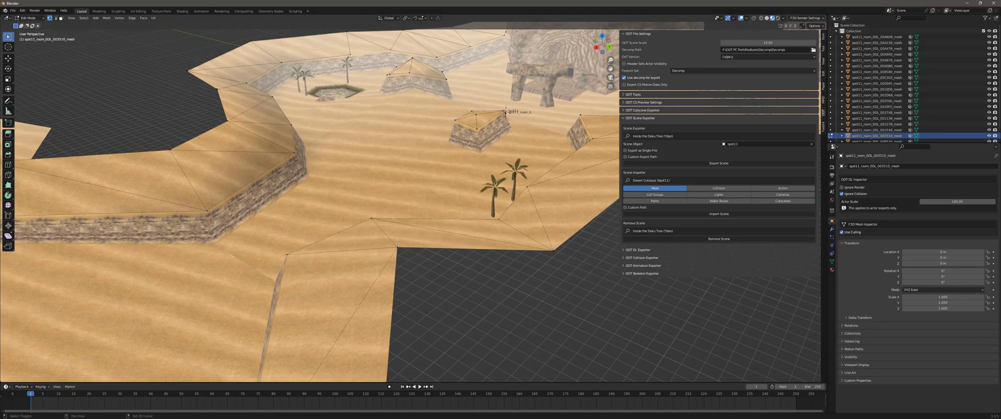
mouse_move(522, 229)
middle_down()
mouse_move(531, 240)
mouse_move(471, 241)
mouse_move(421, 301)
middle_up()
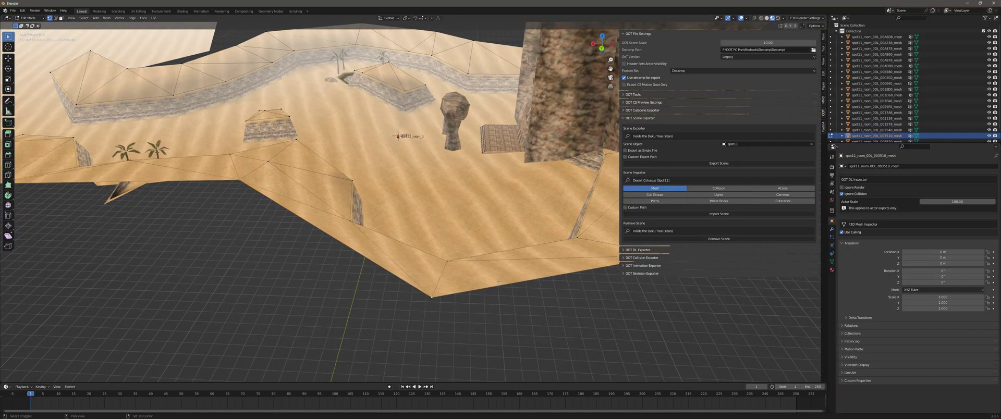
shift+middle_drag(499, 282, 373, 291)
mouse_move(474, 168)
middle_down()
mouse_move(404, 253)
mouse_move(292, 271)
middle_up()
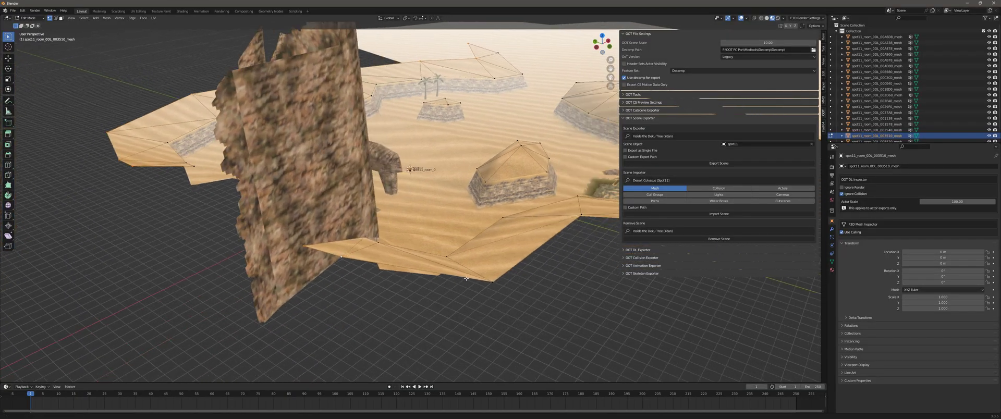
scroll(474, 277, up, 3)
mouse_move(474, 277)
middle_down()
mouse_move(458, 274)
mouse_move(417, 224)
middle_up()
scroll(459, 206, up, 3)
scroll(459, 206, down, 4)
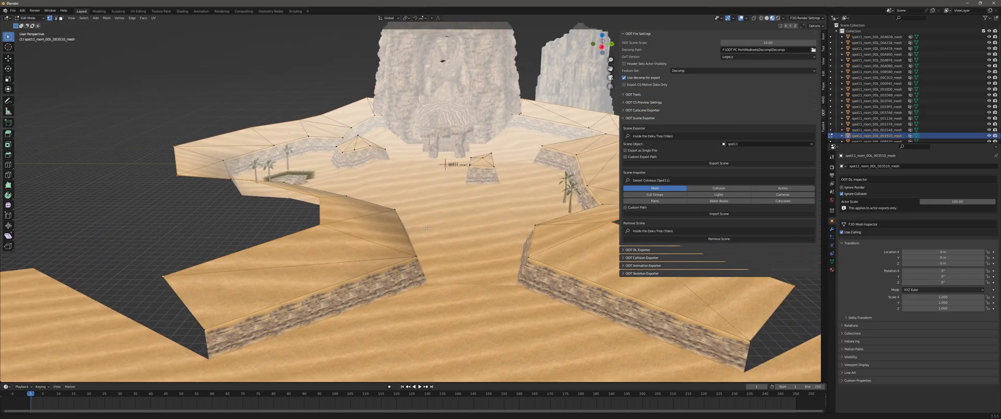
- Extrude the floor's outer edges straight up along Z into a wall, then select the neighbouring wall mesh
key(e)
key(z)
click(424, 190)
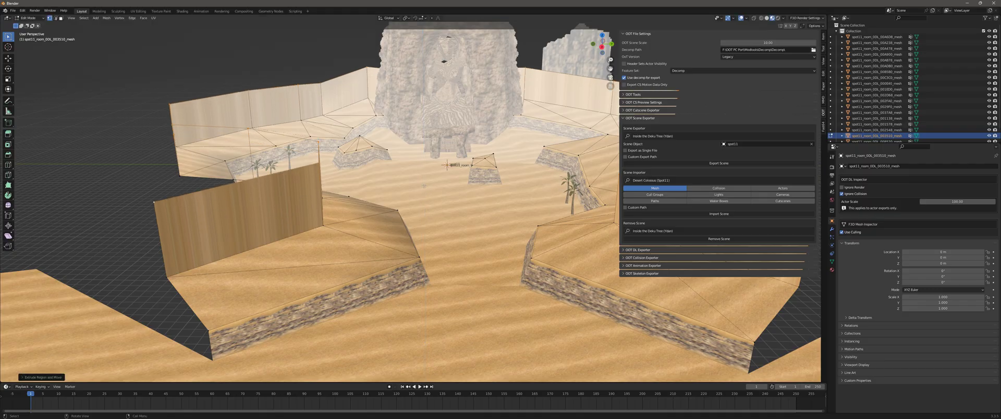
middle_drag(424, 190, 434, 228)
key(3)
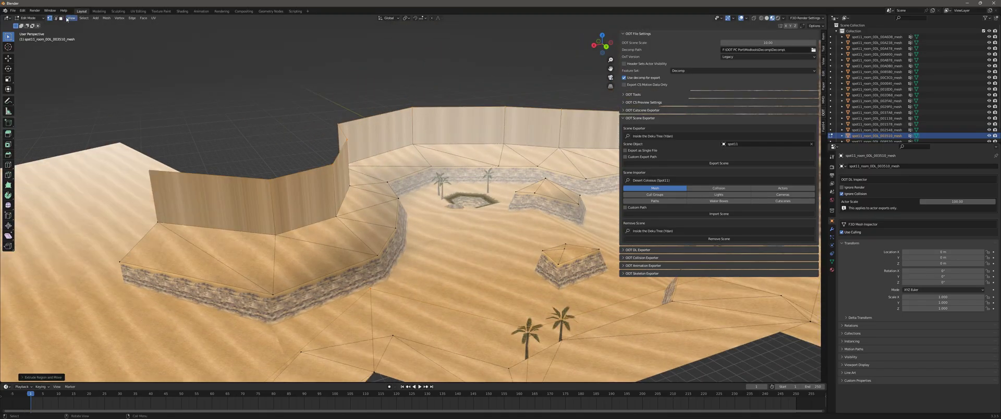
click(292, 301)
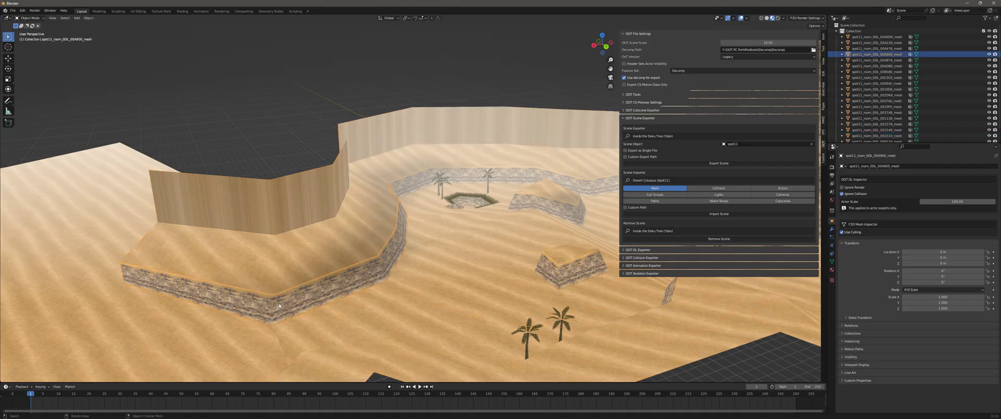
- Copy the wall's material name, then return to editing the sand floor mesh
click(831, 270)
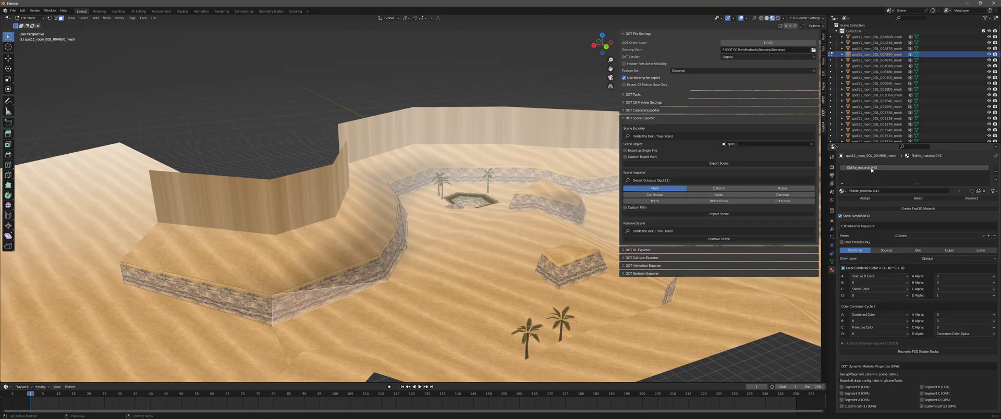
double_click(872, 169)
key(Escape)
key(Tab)
click(245, 175)
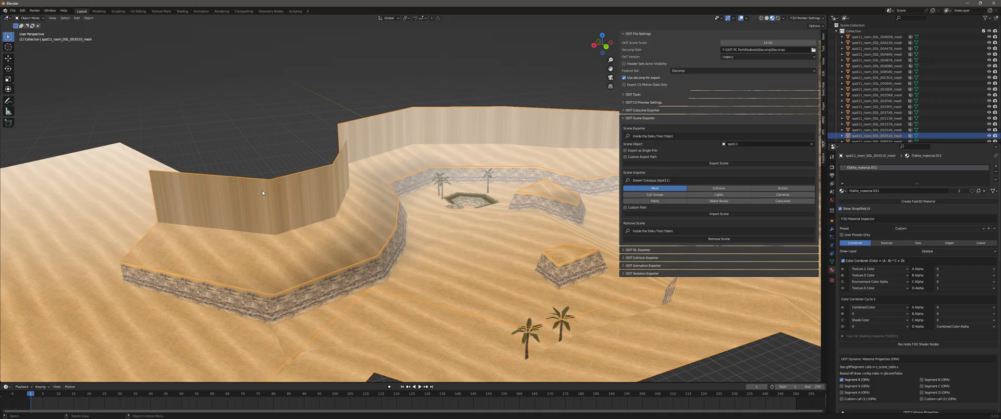
key(Tab)
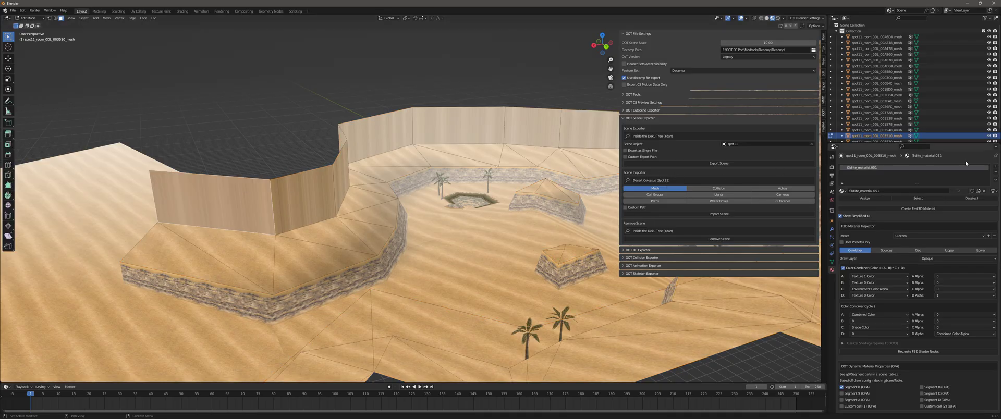
- Add a second material slot to the sand floor holding f3dlite_material.043
click(996, 165)
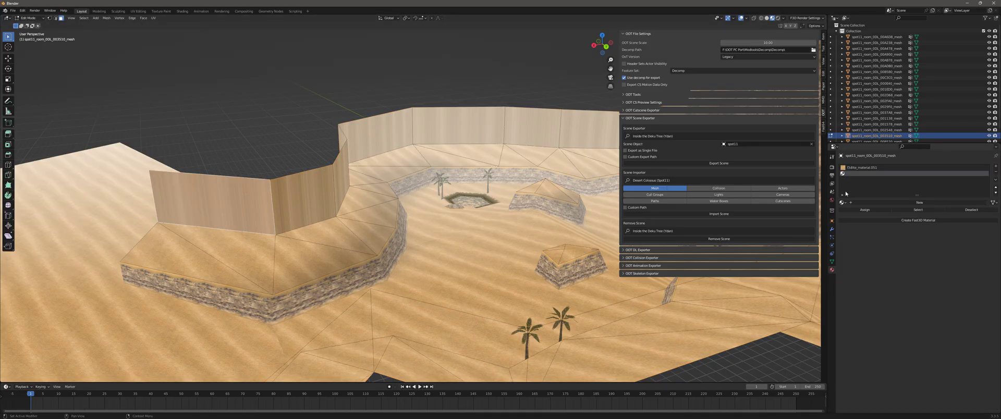
click(844, 202)
text(f3dlite_material.043)
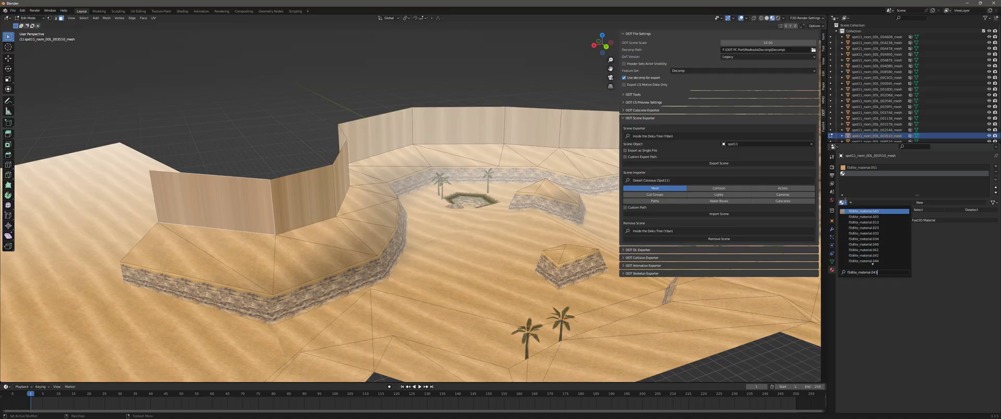
key(Return)
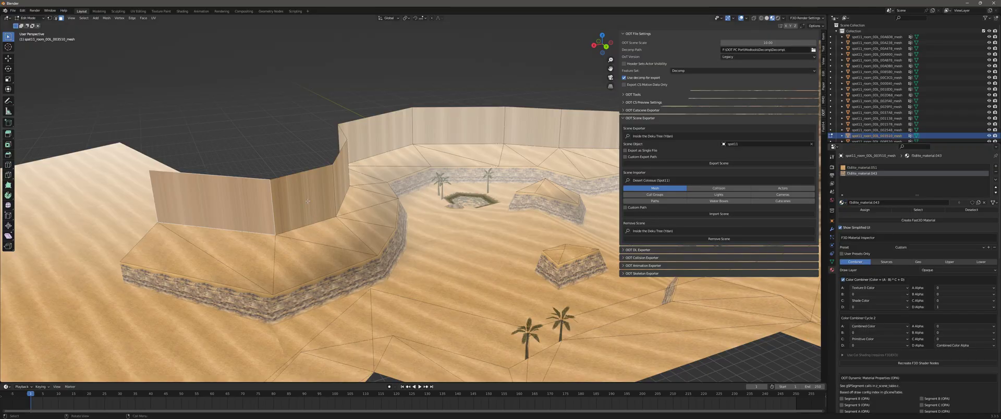
mouse_move(292, 255)
shift+middle_down()
mouse_move(291, 178)
mouse_move(484, 196)
mouse_move(309, 147)
shift+middle_up()
scroll(483, 197, up, 5)
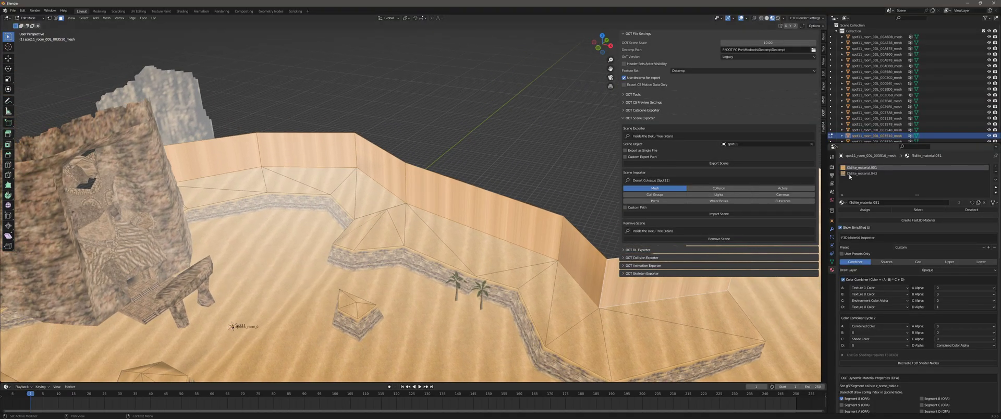
- Assign f3dlite_material.043 to the new wall faces and reset their UVs
click(855, 173)
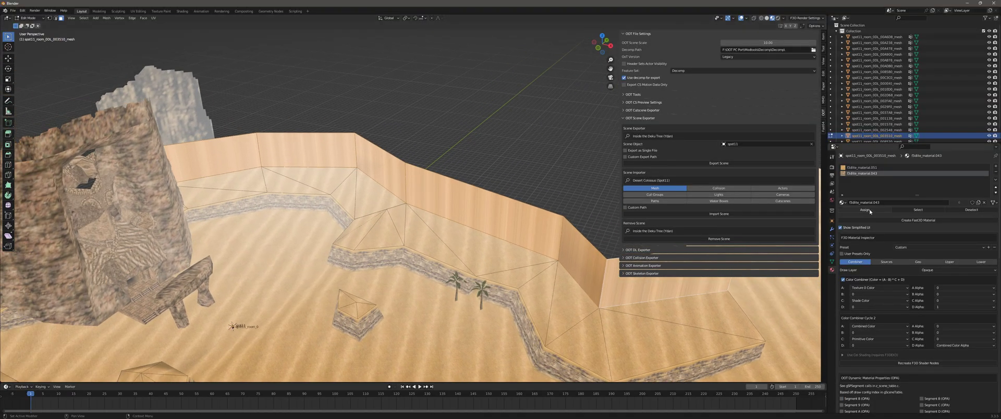
click(864, 209)
key(u)
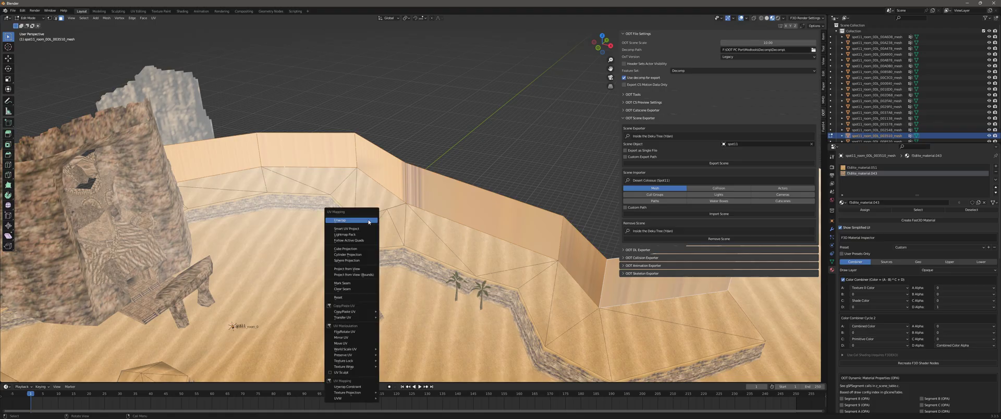
click(350, 298)
mouse_move(350, 297)
middle_down()
mouse_move(441, 267)
mouse_move(407, 245)
middle_up()
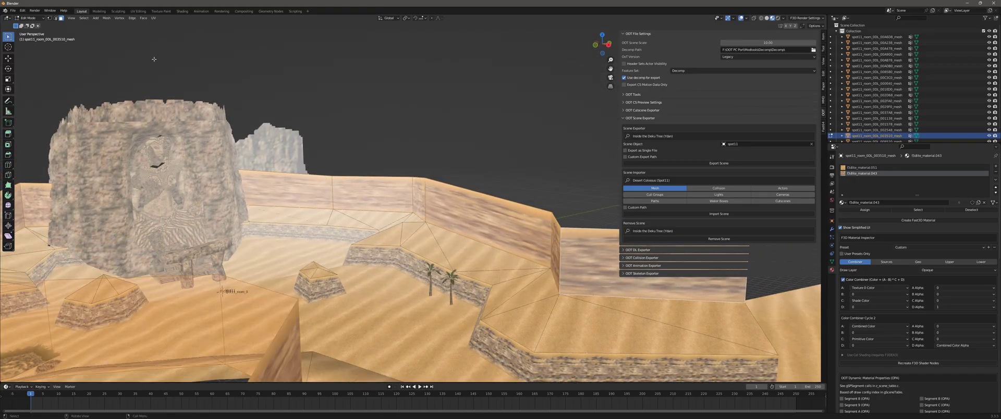
- In UV Editing, scale the room's UV square by 2 on X, then return to Object Mode in Layout
click(140, 11)
middle_drag(574, 234, 730, 105)
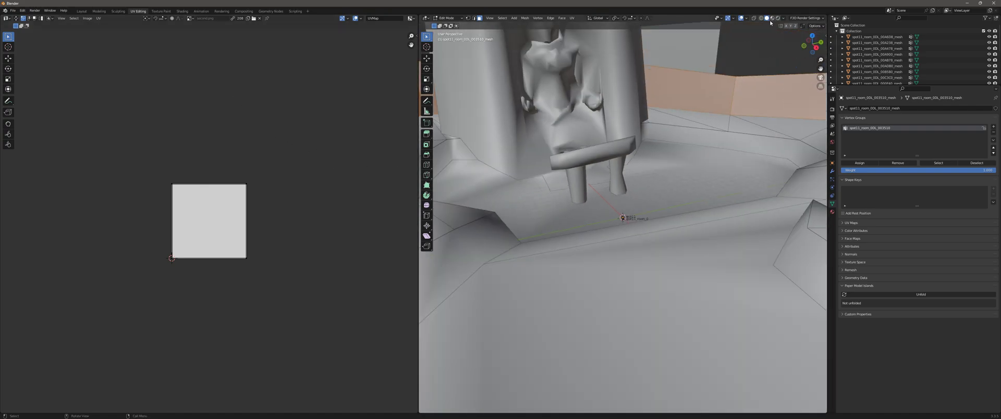
click(772, 18)
middle_drag(625, 208, 573, 235)
key(a)
key(s)
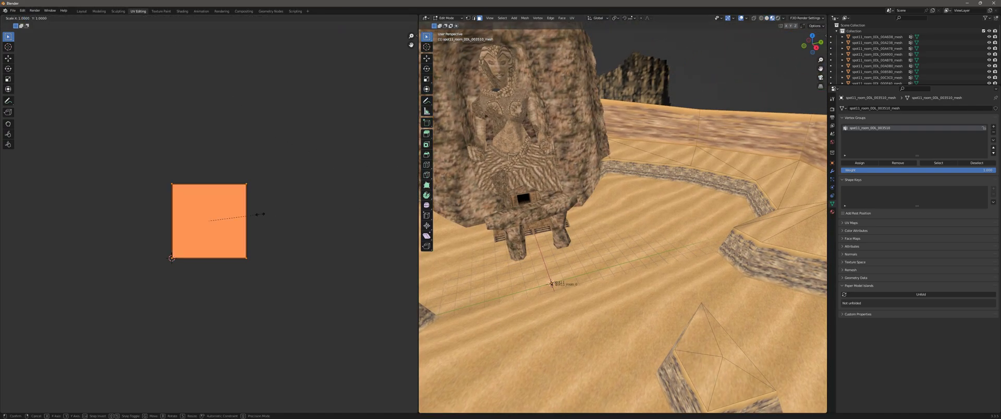
key(x)
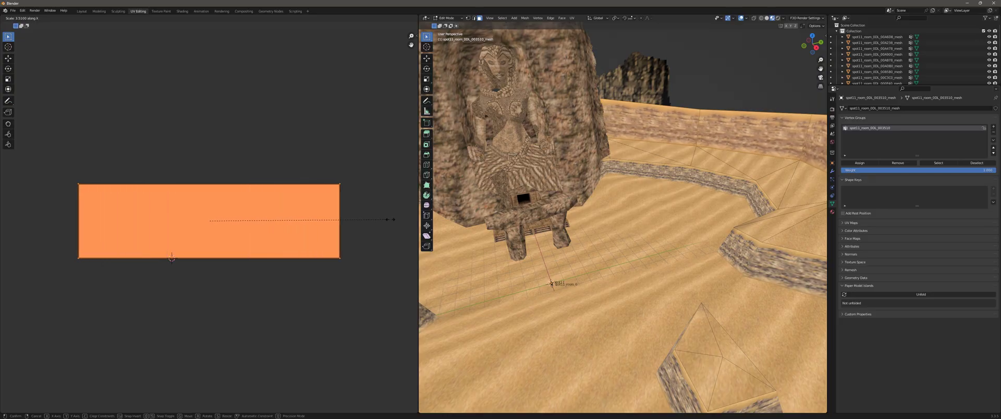
key(BackSpace)
key(2)
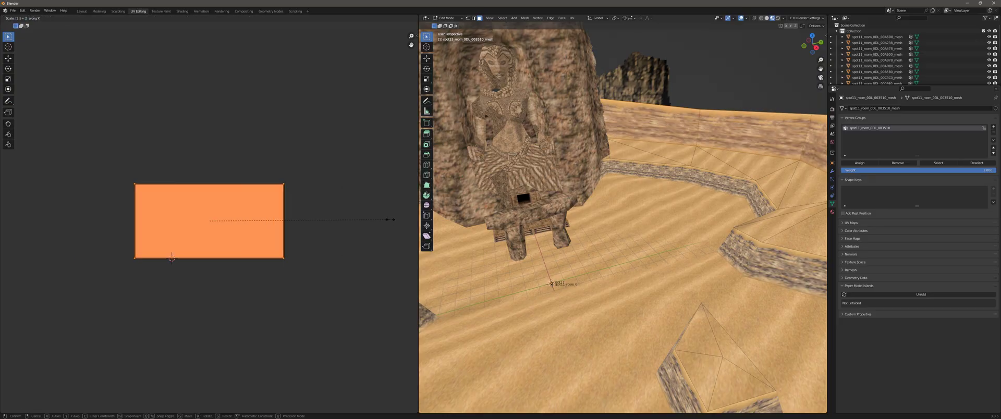
key(Return)
key(Tab)
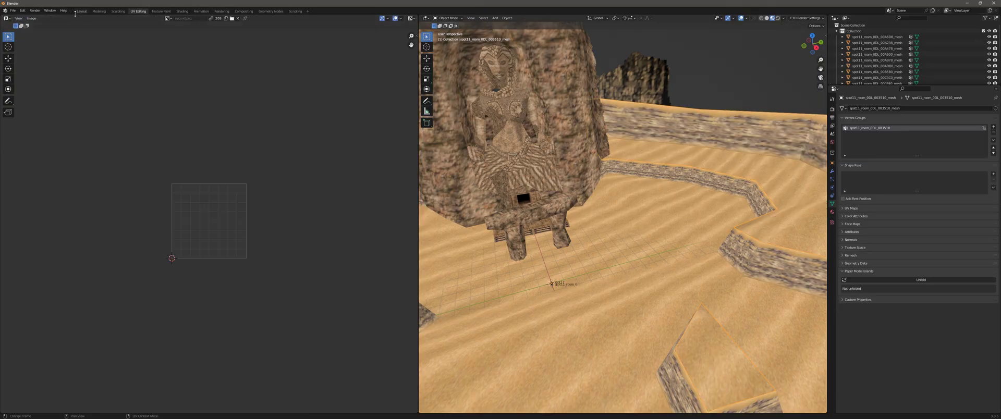
click(81, 11)
- Show the material's Sources settings and expand its first texture's properties
scroll(396, 185, up, 3)
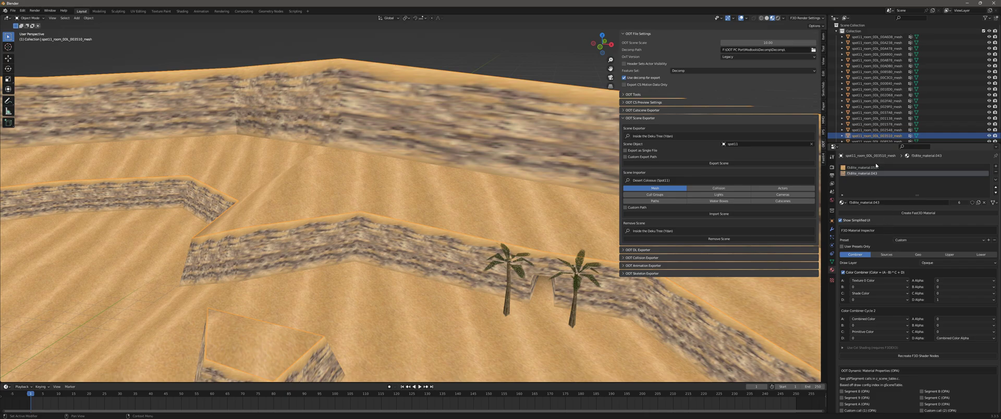
click(889, 256)
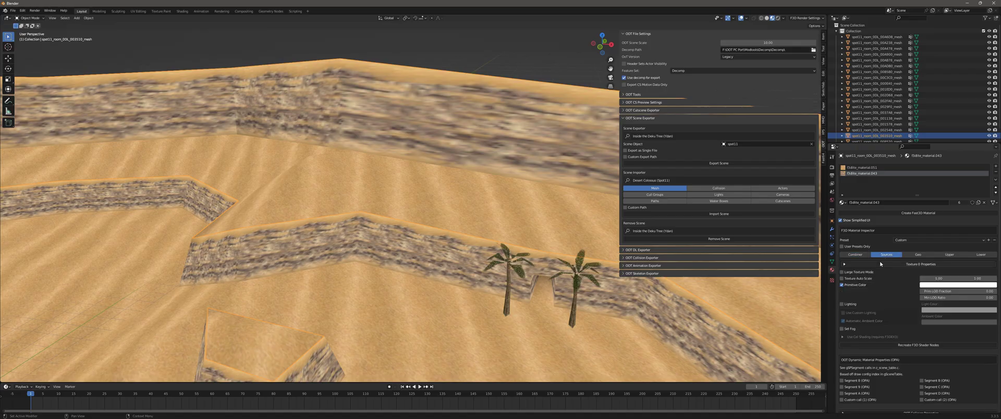
click(880, 264)
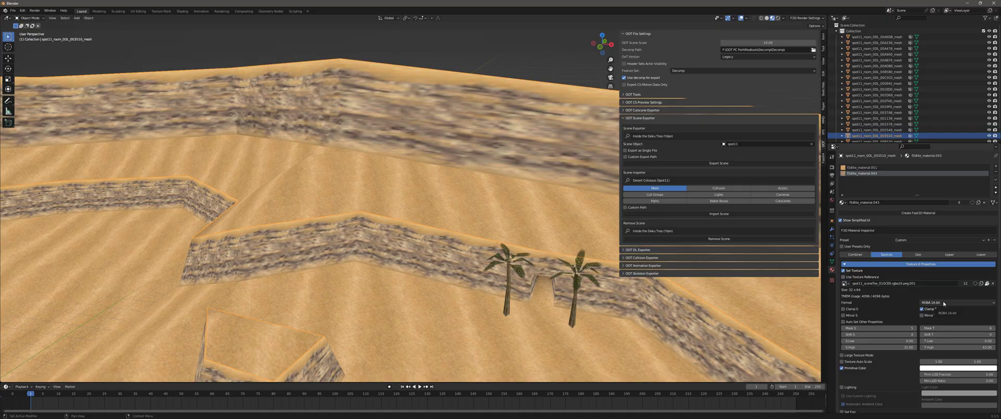
- Switch to f3dlite_material.051 and expand its Texture 0 and Texture 1 properties
click(885, 167)
click(871, 265)
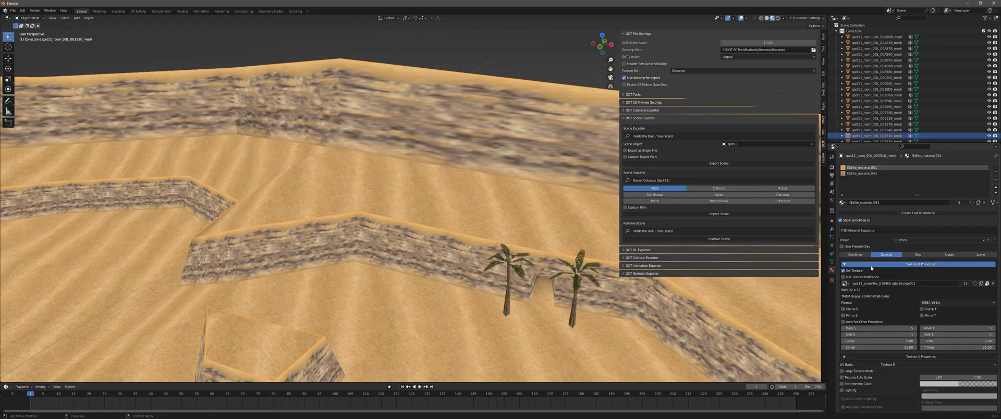
click(868, 356)
scroll(869, 354, down, 1)
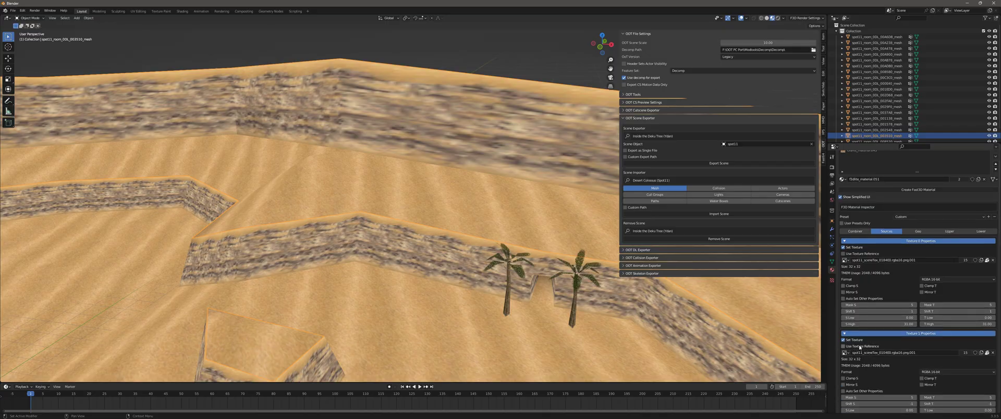
scroll(871, 280, up, 1)
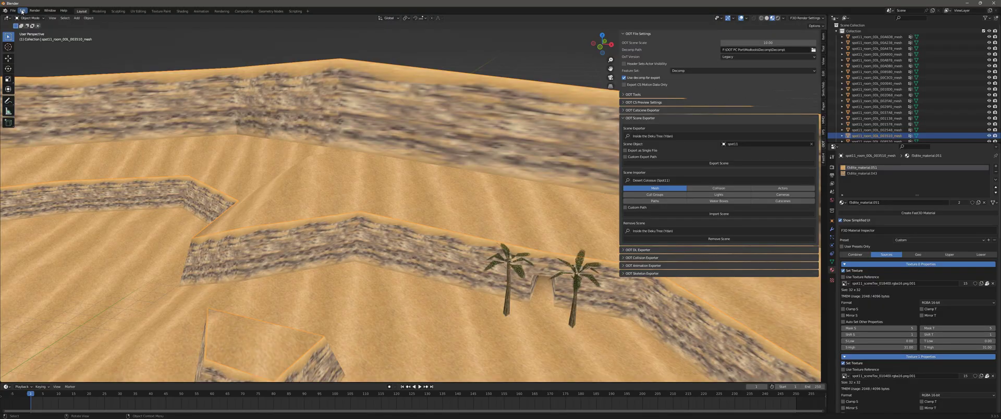
- In Preferences > Add-ons, disable Fast64 (SoH) and enable the older Import-Export: Fast64
click(23, 10)
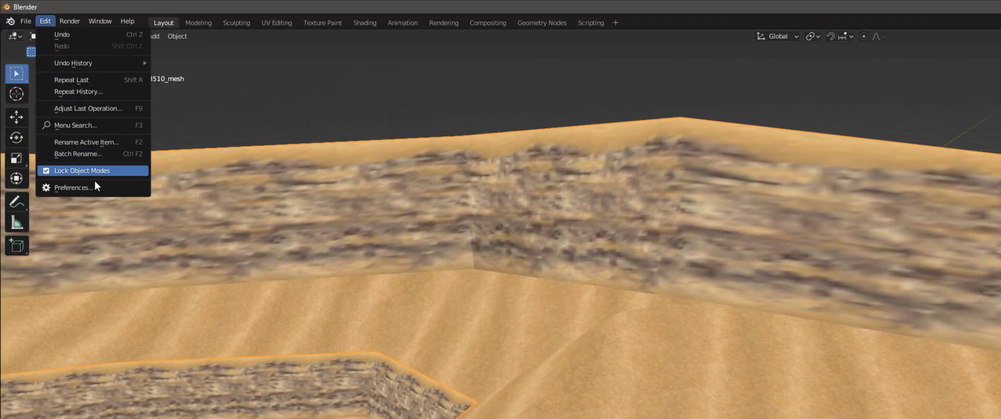
click(98, 188)
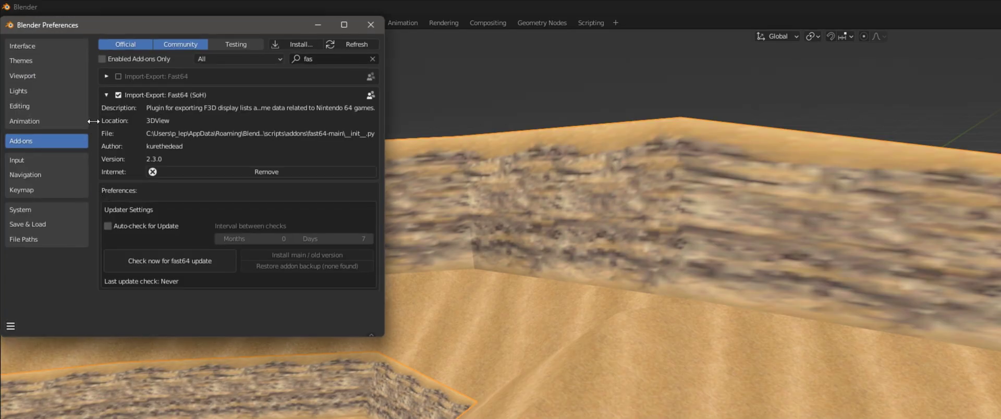
click(105, 77)
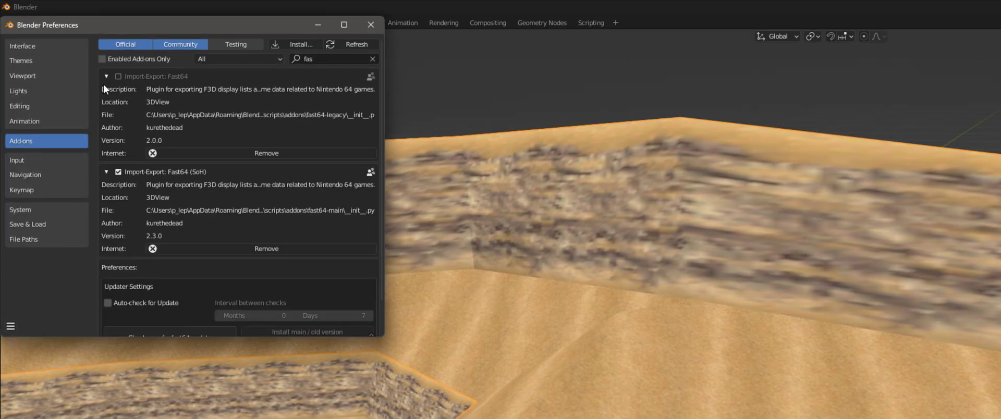
click(106, 76)
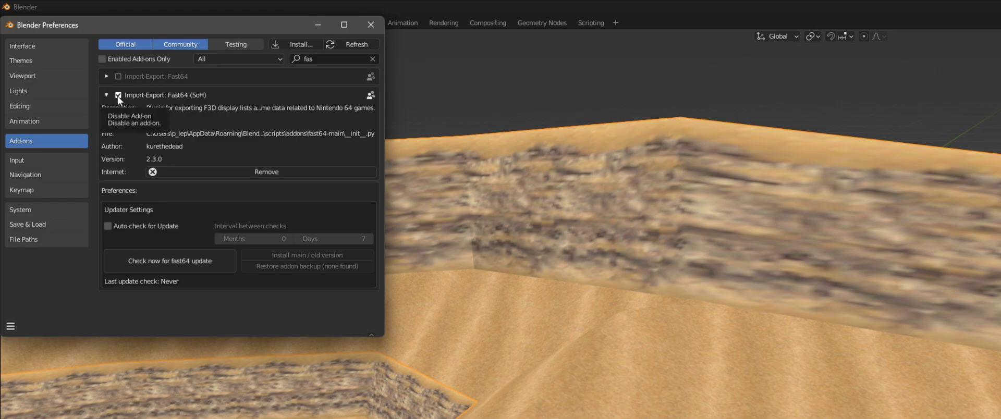
click(119, 96)
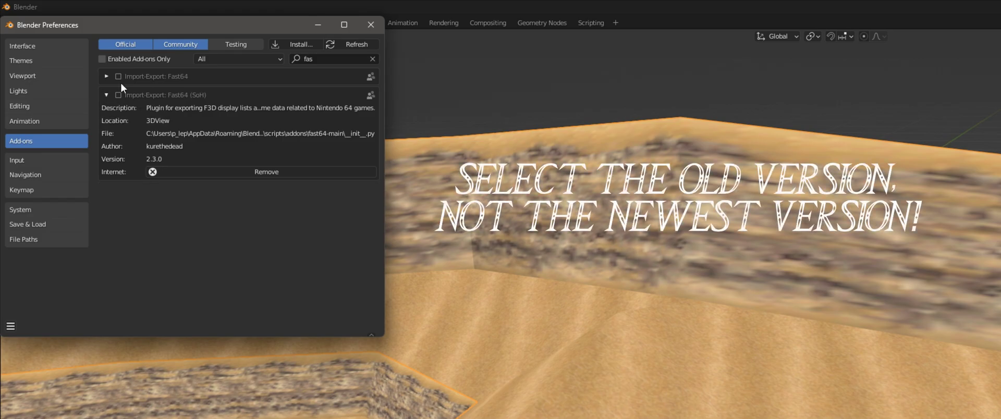
click(119, 77)
click(370, 25)
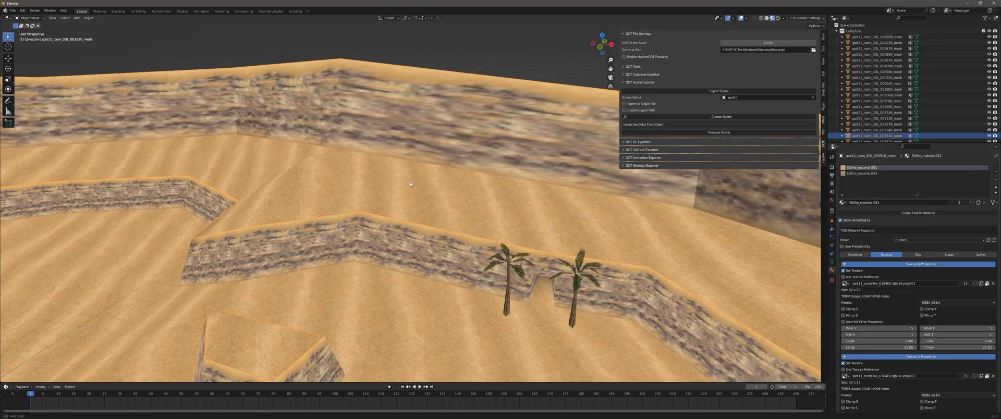
- Deselect all objects and expand the Fast64 F3D Exporter panel in the sidebar
middle_drag(410, 183, 406, 183)
key(alt+a)
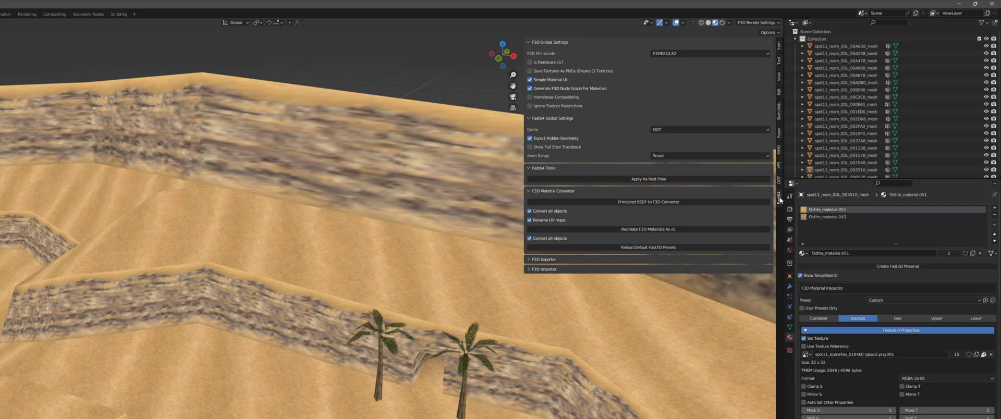
click(558, 260)
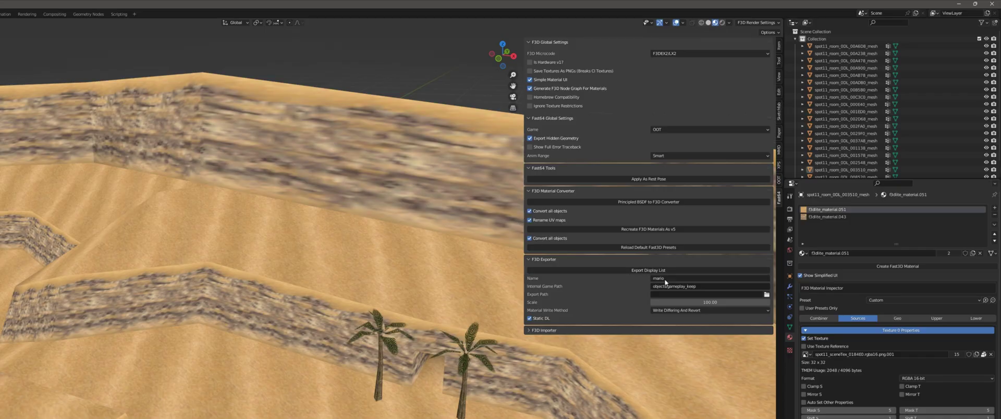
- Name the export spot11_room_0DL_003510 from the room mesh, with game path scenes/shared/spot12_scene
click(340, 249)
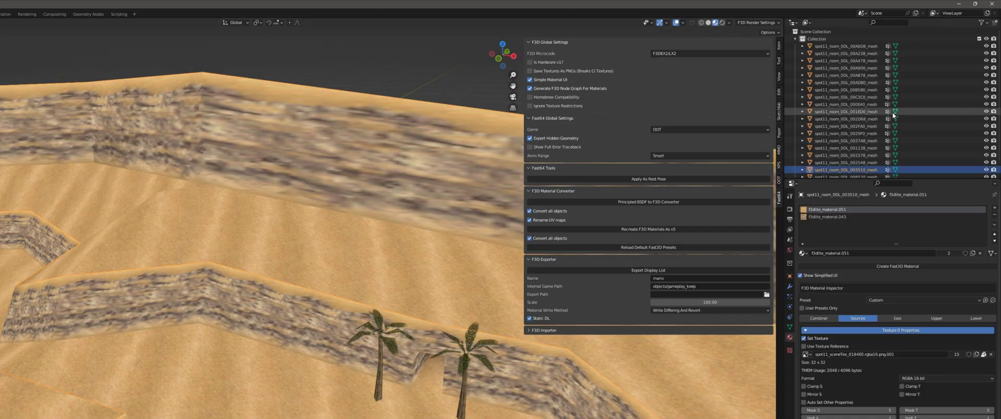
scroll(864, 159, down, 2)
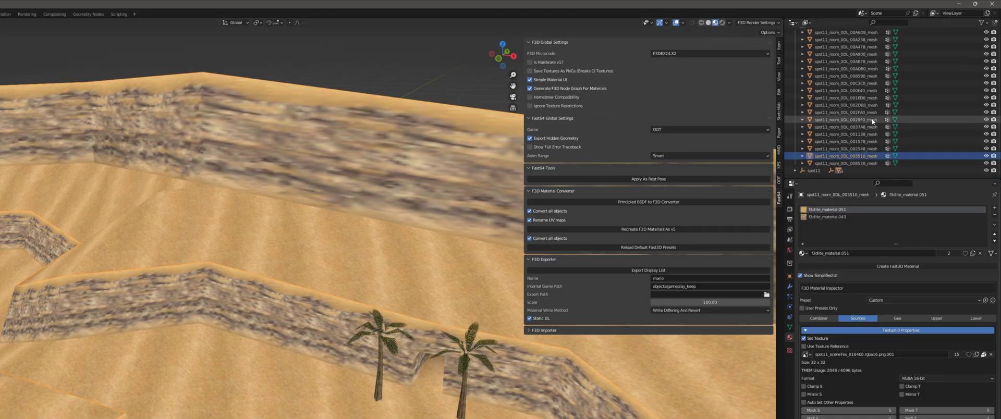
double_click(864, 157)
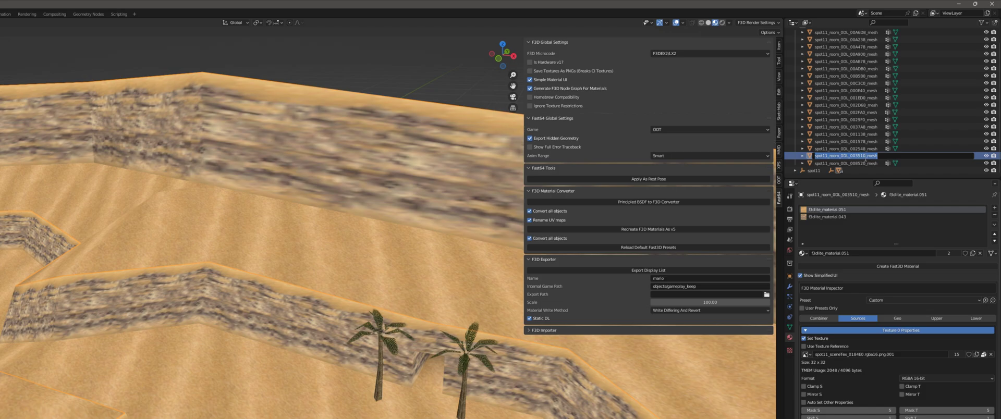
drag(865, 156, 814, 156)
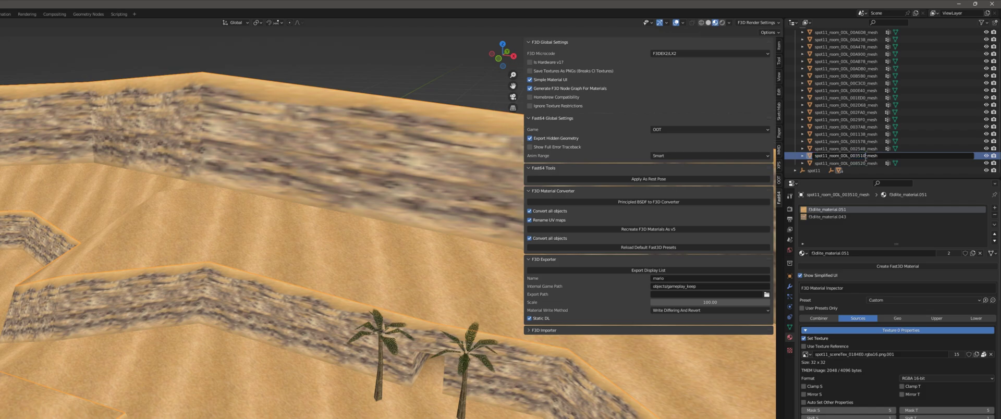
key(ctrl+c)
click(671, 279)
key(ctrl+v)
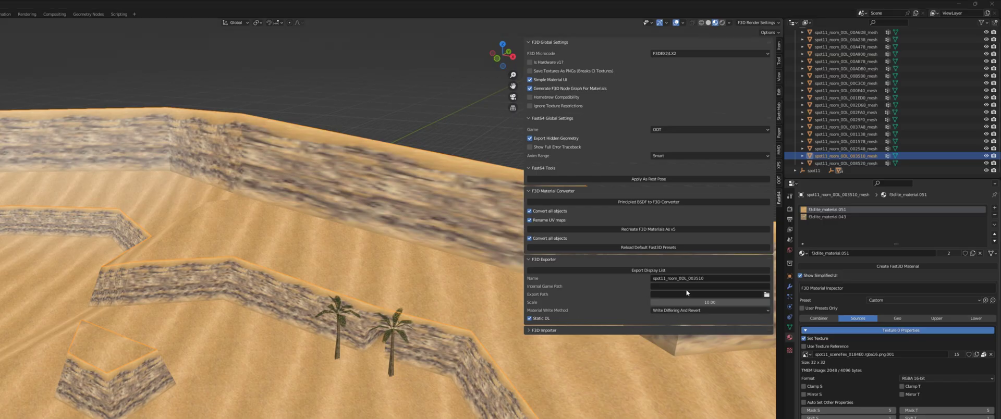
click(671, 287)
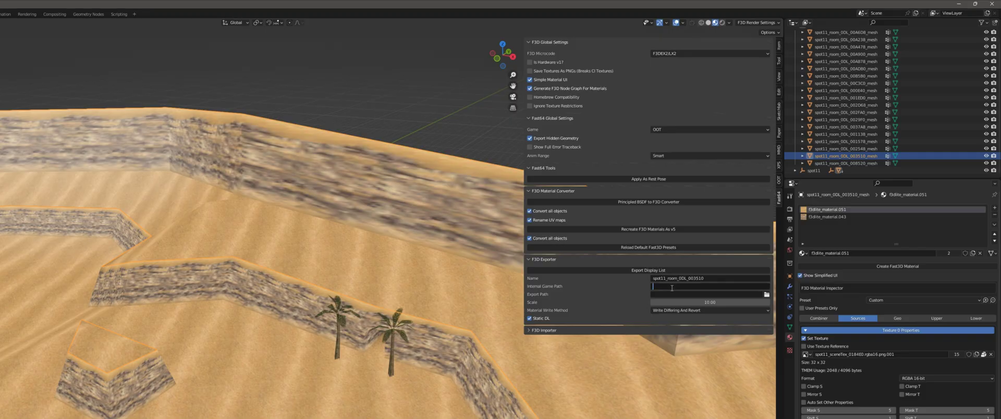
text(scenes/shared/spot12_scene)
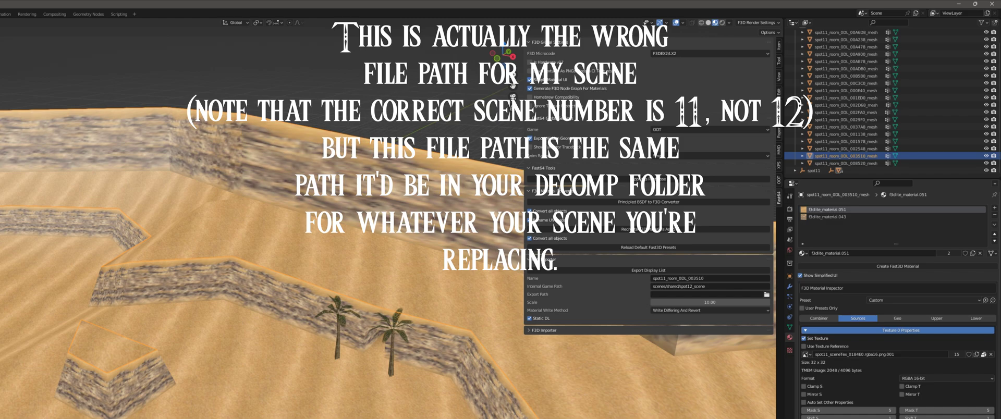
- Set the F3D Exporter Export Path to D:\TPTexturePackStuff\TutorialDesertColosus
click(676, 295)
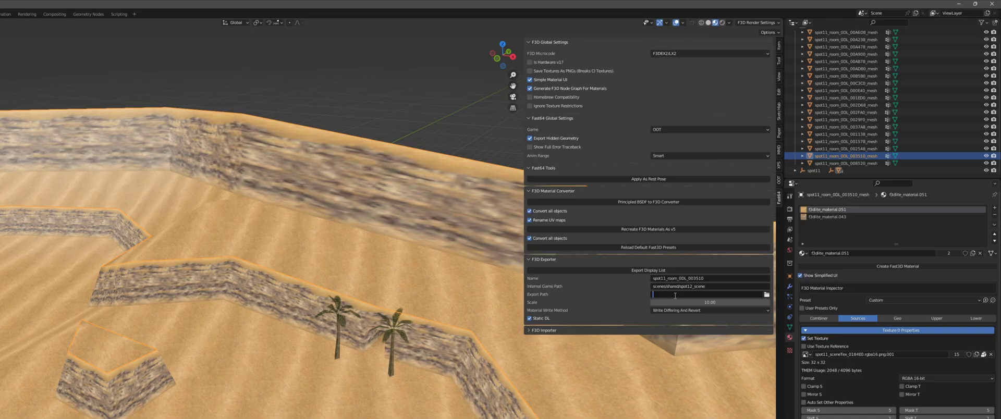
key(ctrl+v)
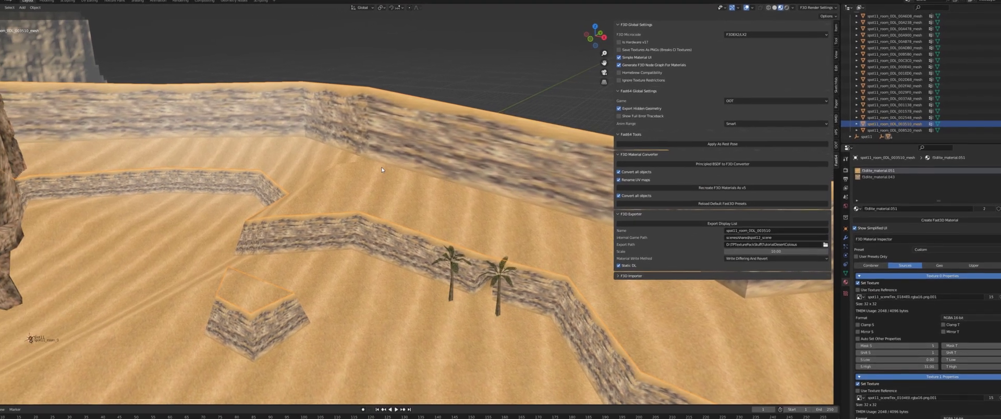
- Apply all transforms to the room mesh and export it as a Fast64 display list
key(ctrl)
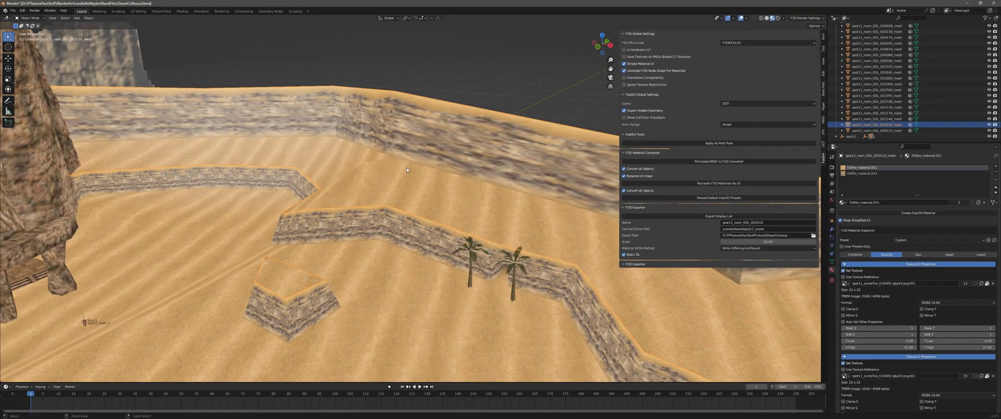
key(ctrl+a)
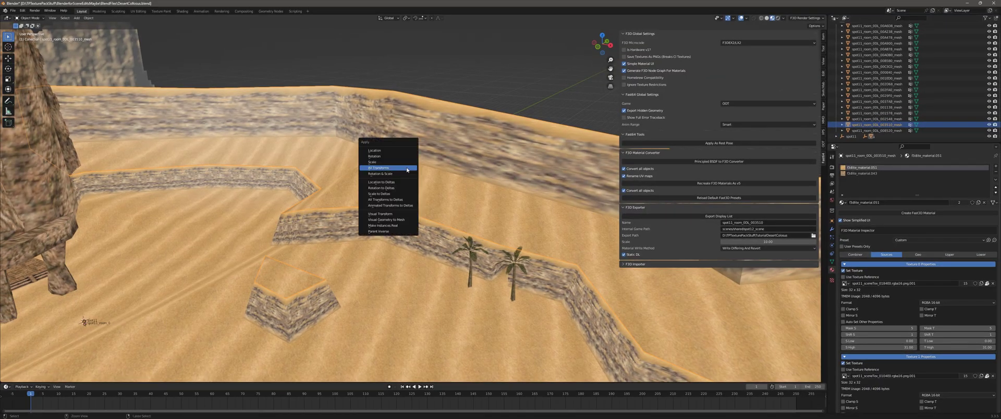
click(407, 170)
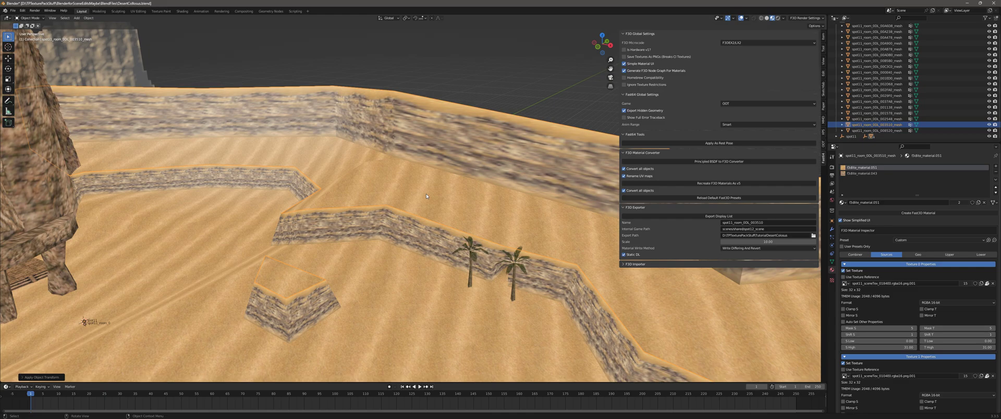
click(699, 217)
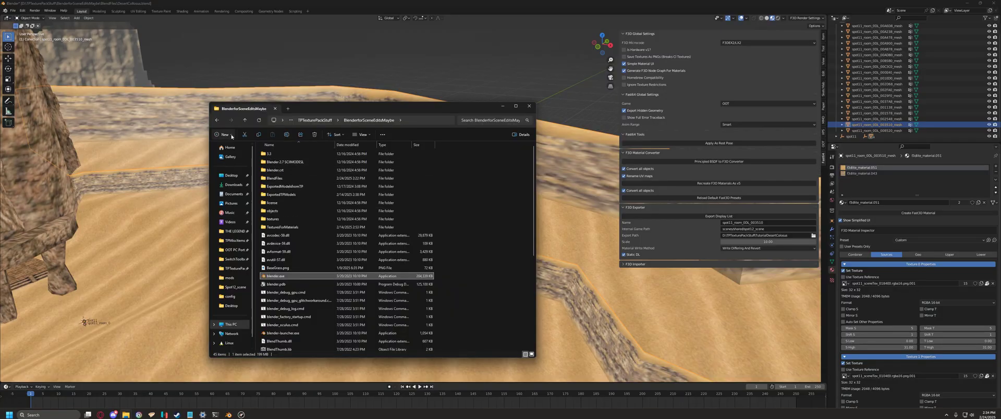
- Check the exported spot11_scene and spot12_scene folders under TutorialDesertColosus\scenes\shared, then return to Blender
click(454, 251)
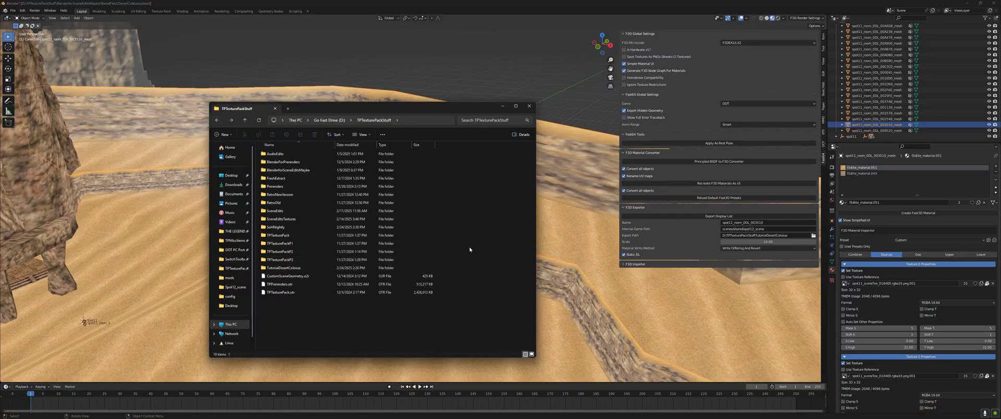
double_click(309, 268)
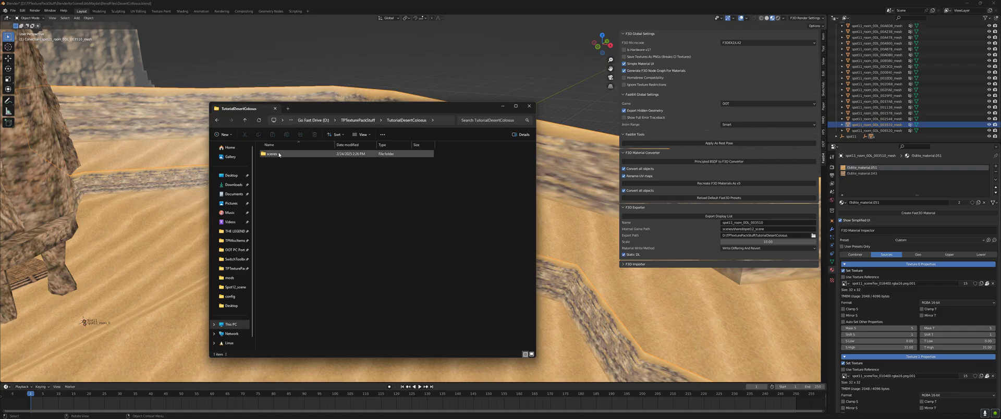
double_click(302, 154)
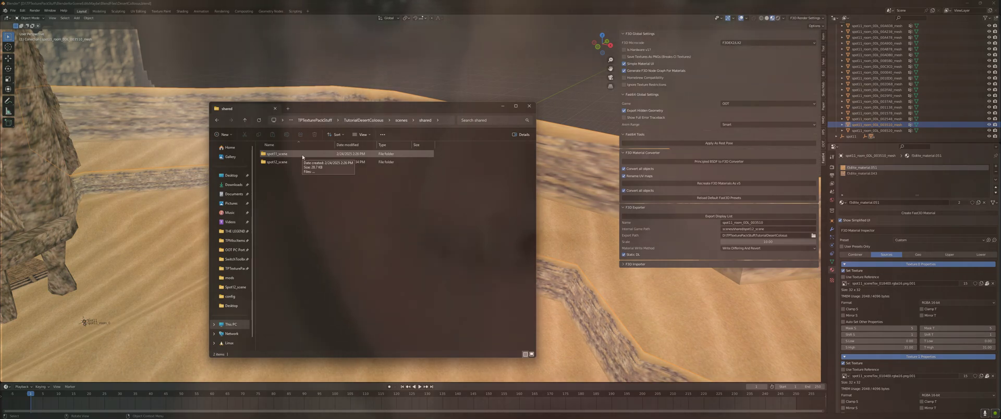
click(299, 162)
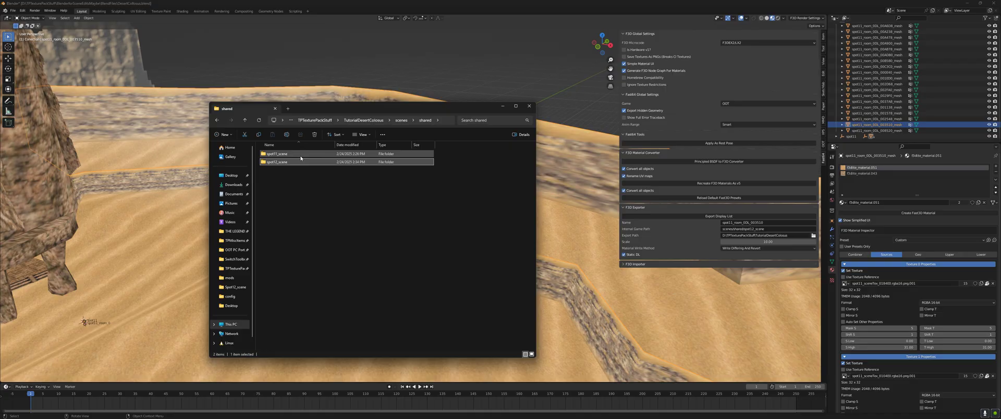
double_click(301, 155)
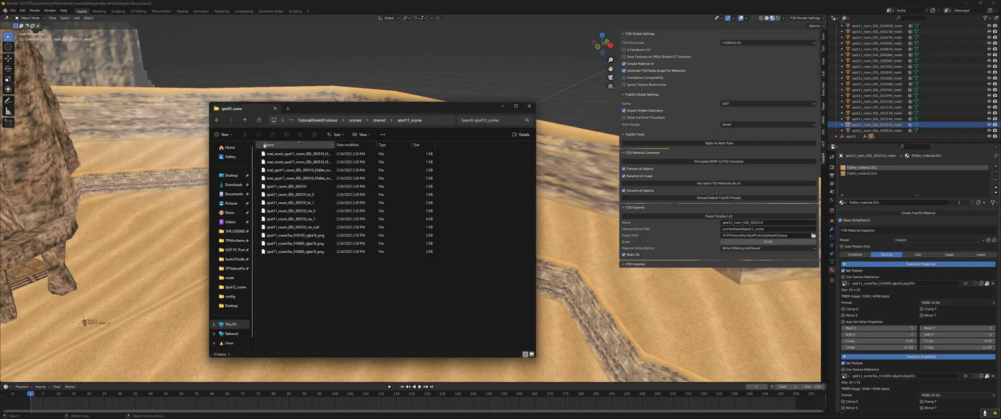
click(217, 119)
key(Down)
key(Return)
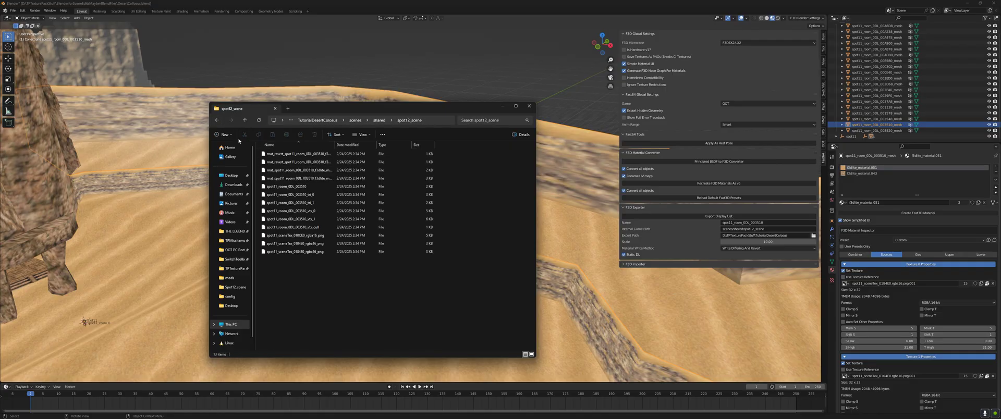
click(218, 120)
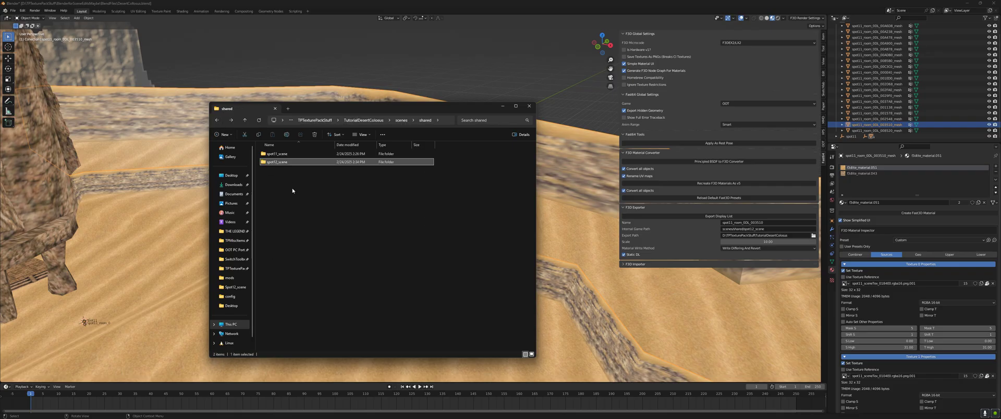
click(752, 229)
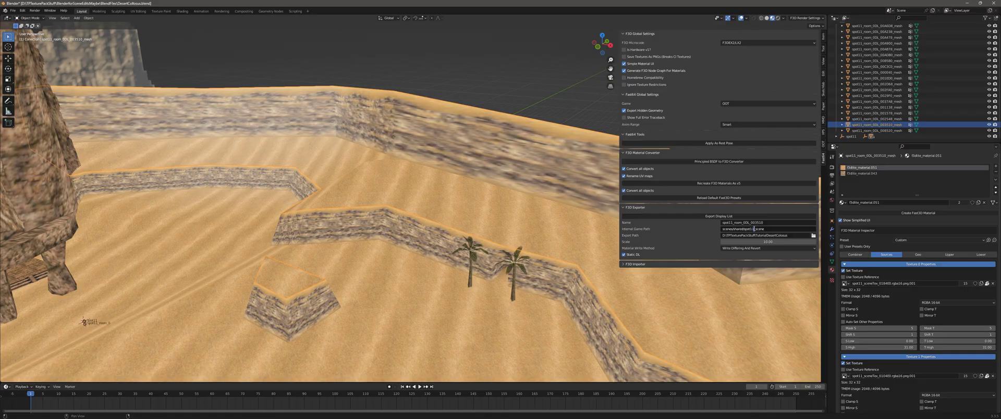
- Re-export the display list under scenes/shared/spot11_scene and confirm its files in Explorer
click(718, 216)
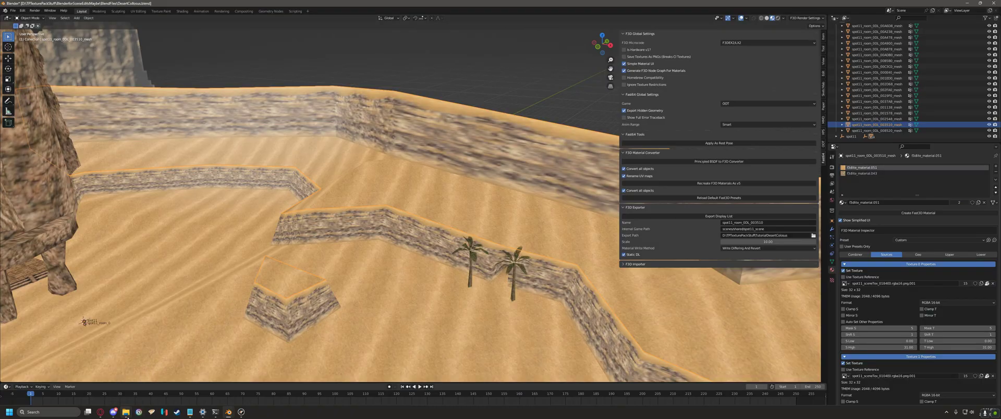
click(119, 386)
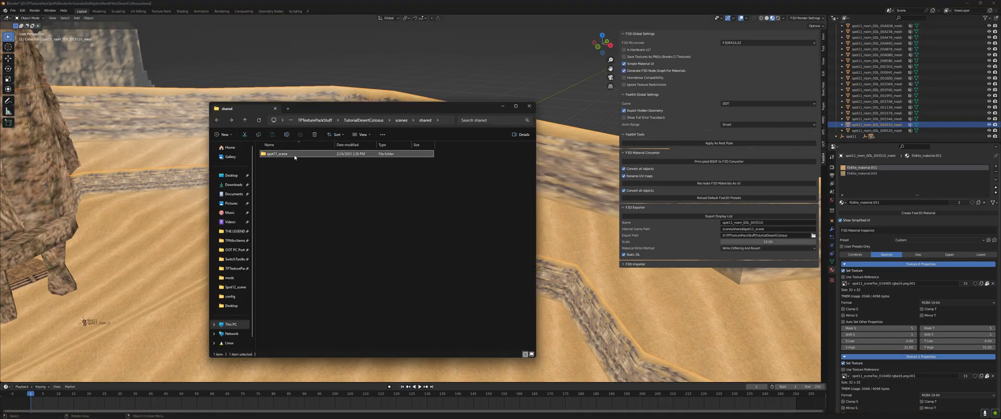
double_click(277, 154)
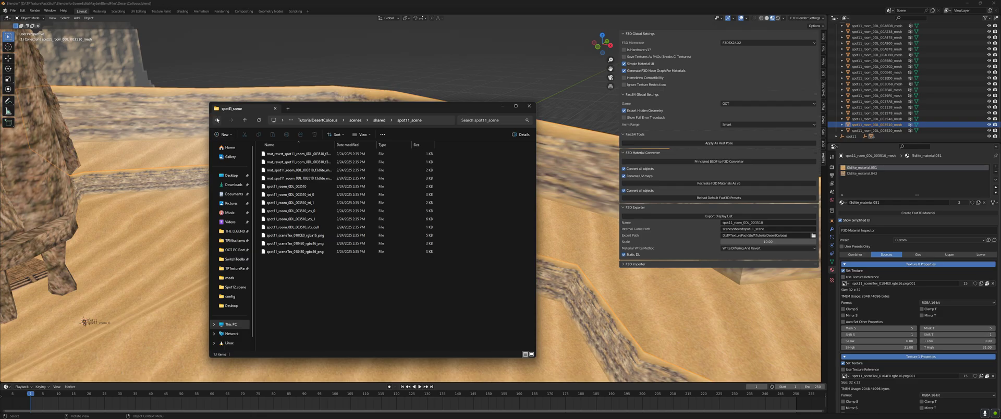
click(217, 120)
click(216, 120)
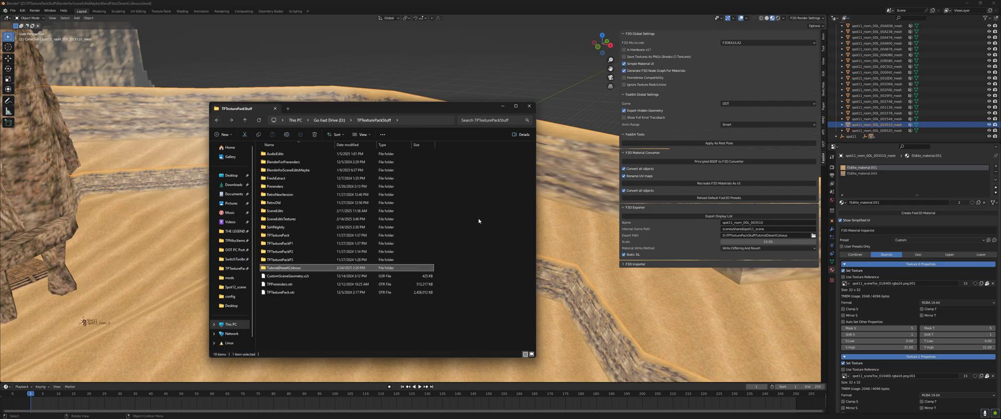
- In Retro, stage the TutorialDesertColosus folder as a custom OTR and finalize it
click(241, 412)
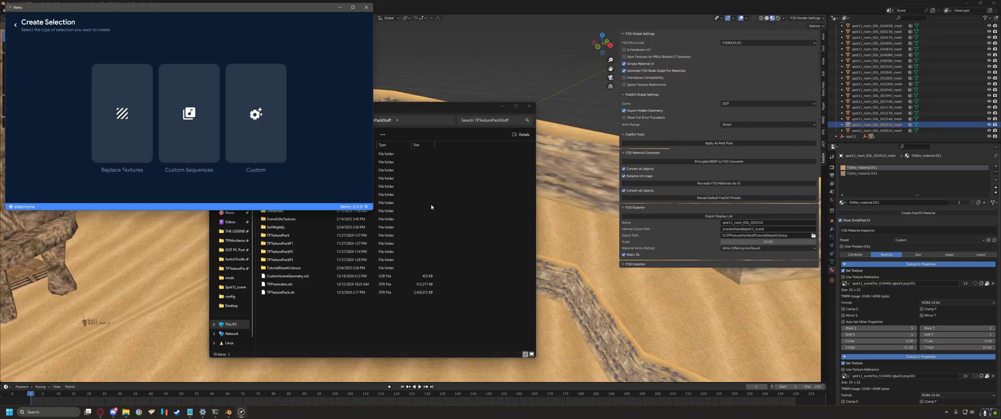
click(274, 123)
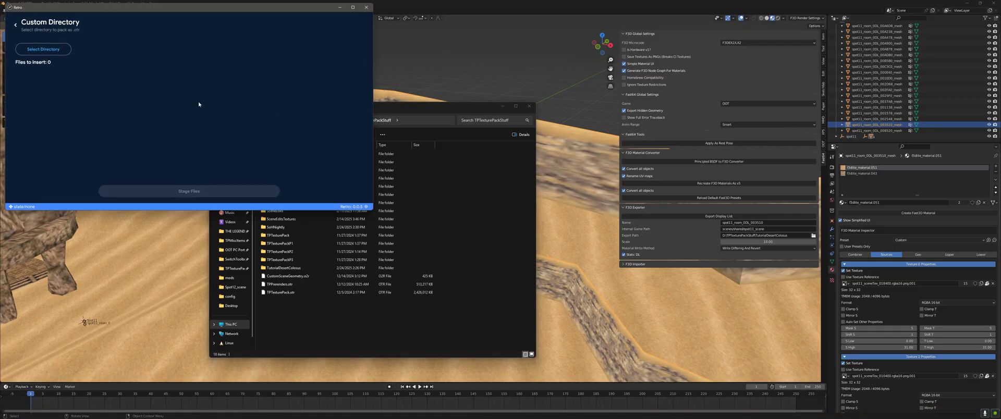
click(44, 49)
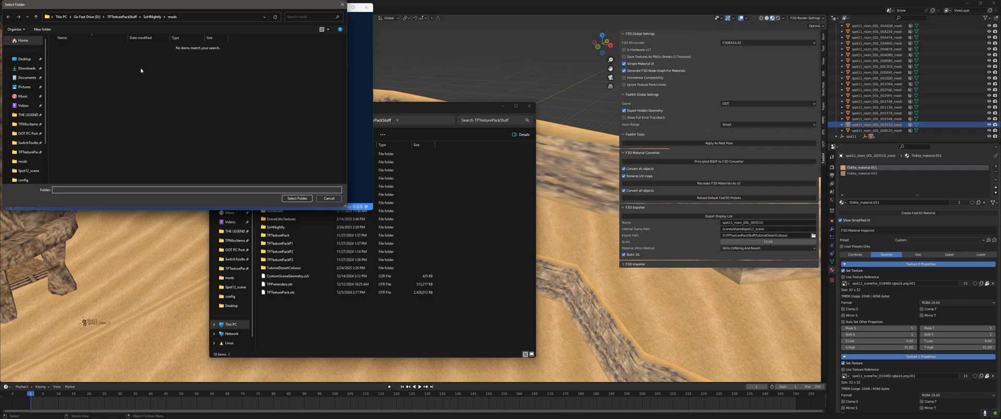
click(124, 17)
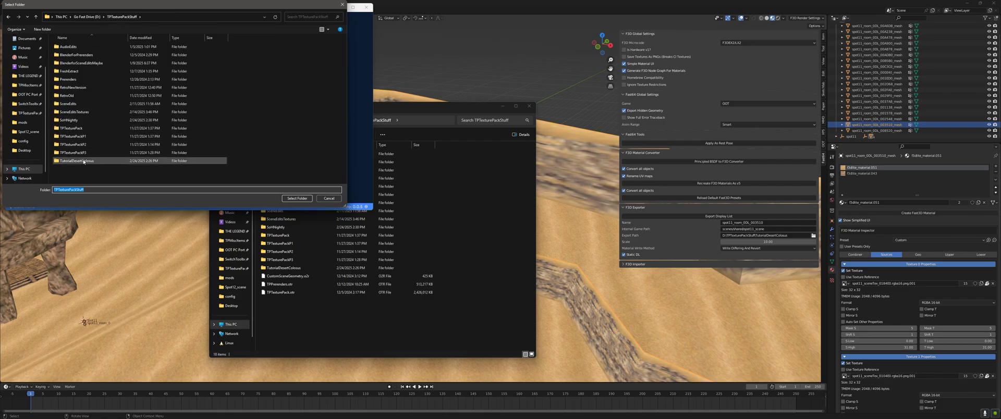
double_click(83, 162)
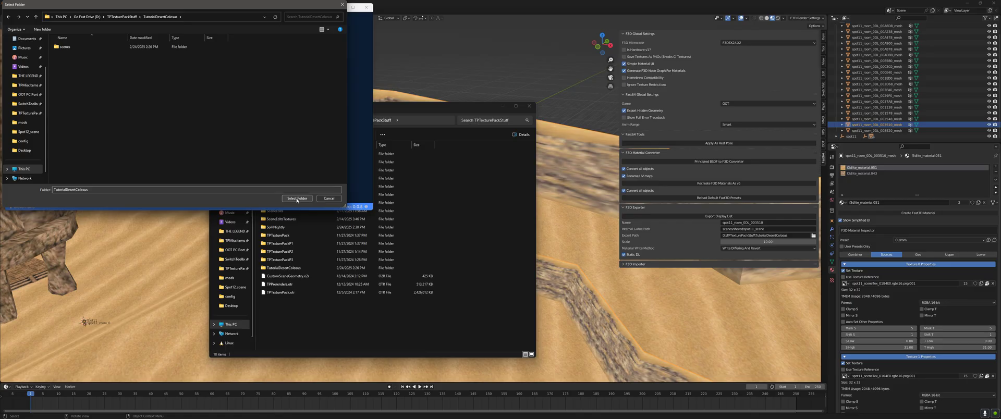
click(296, 199)
click(190, 195)
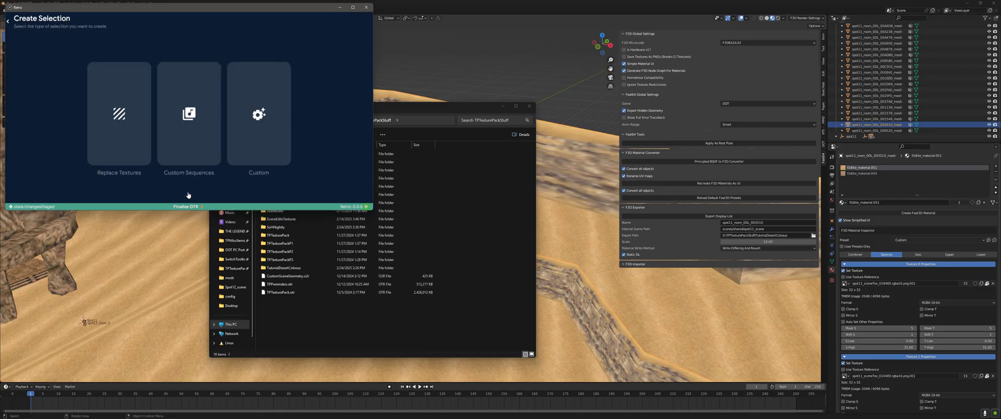
click(191, 205)
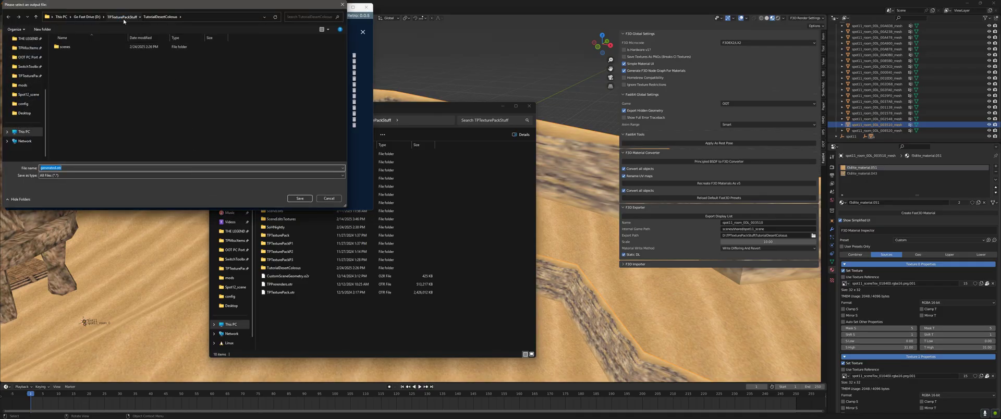
- Save the archive as Tutorial.otr in the SoHNightly mods folder, replacing the old copy
click(123, 18)
double_click(95, 122)
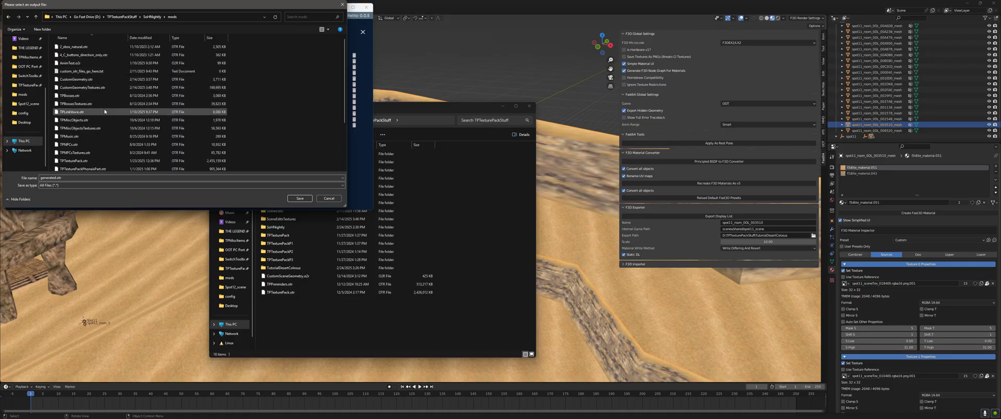
scroll(105, 111, down, 2)
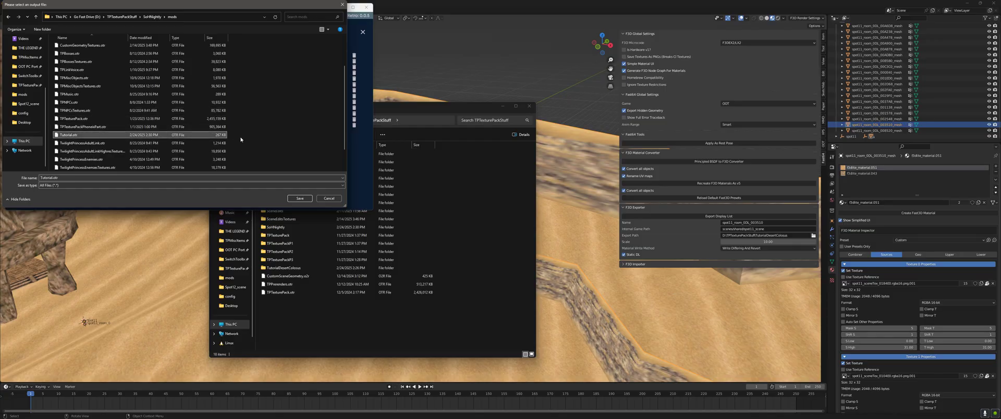
click(295, 199)
click(514, 213)
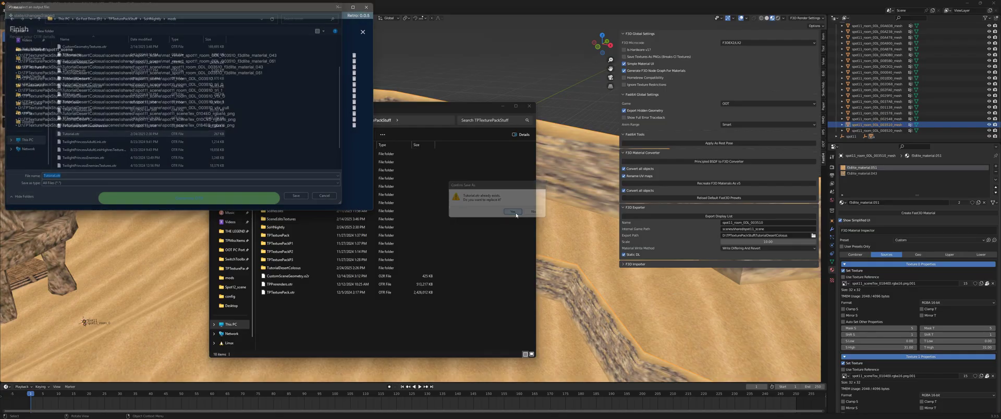